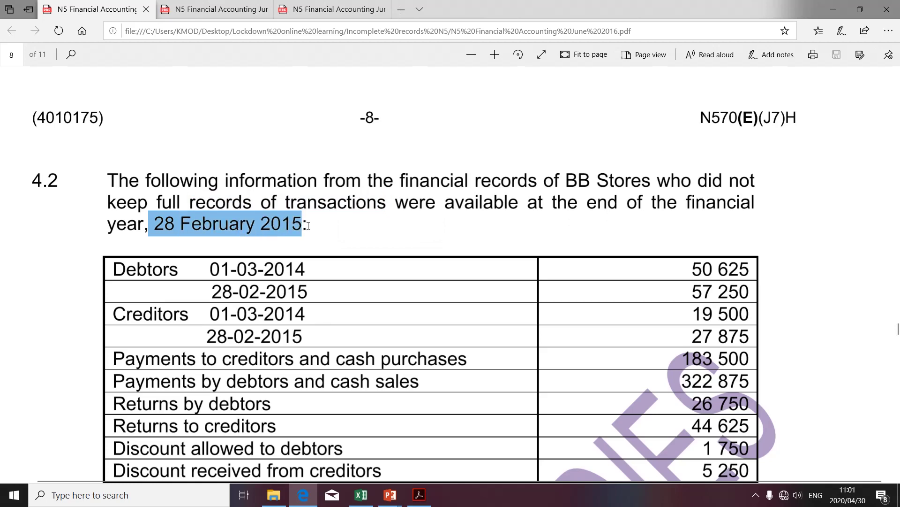
- Open the linked Excel spreadsheet from the slide show and review the debit and credit sides of the Creditors Control account
{"action": "key", "text": "alt+Tab"}
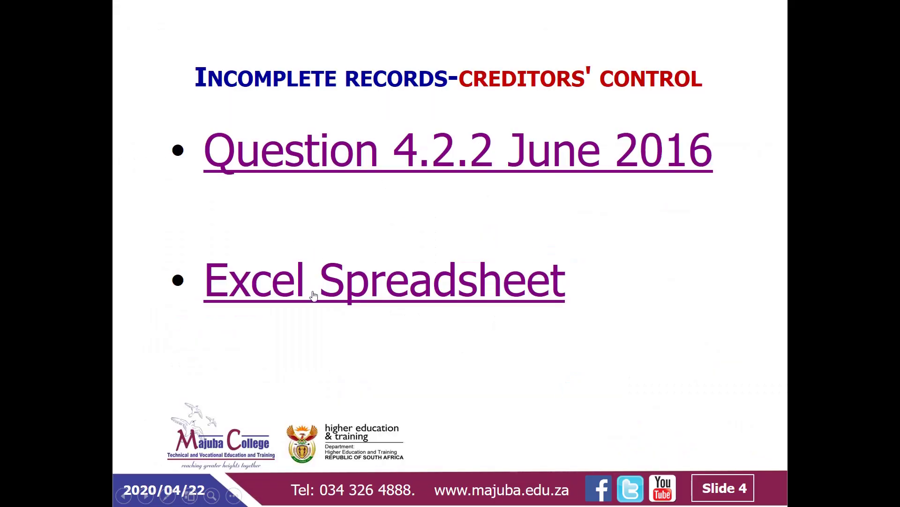
{"action": "left_click", "coordinate": [314, 296]}
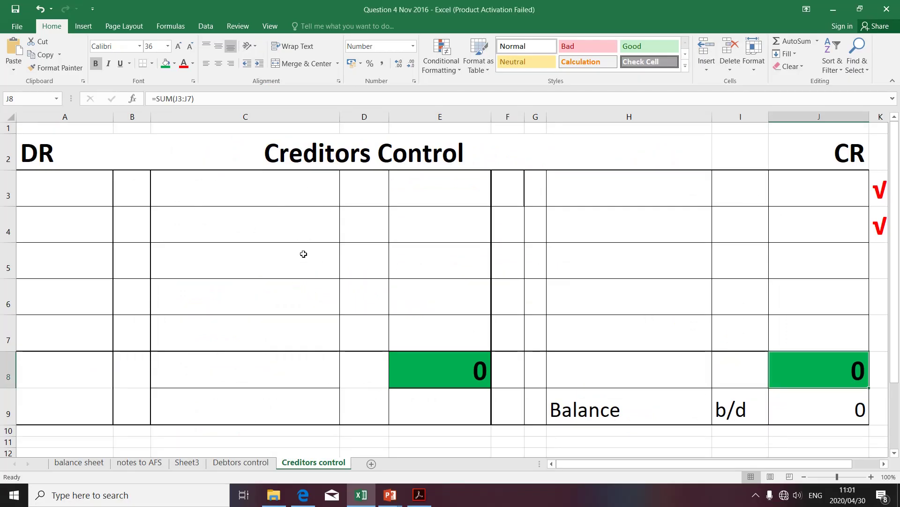
{"action": "left_click", "coordinate": [47, 155]}
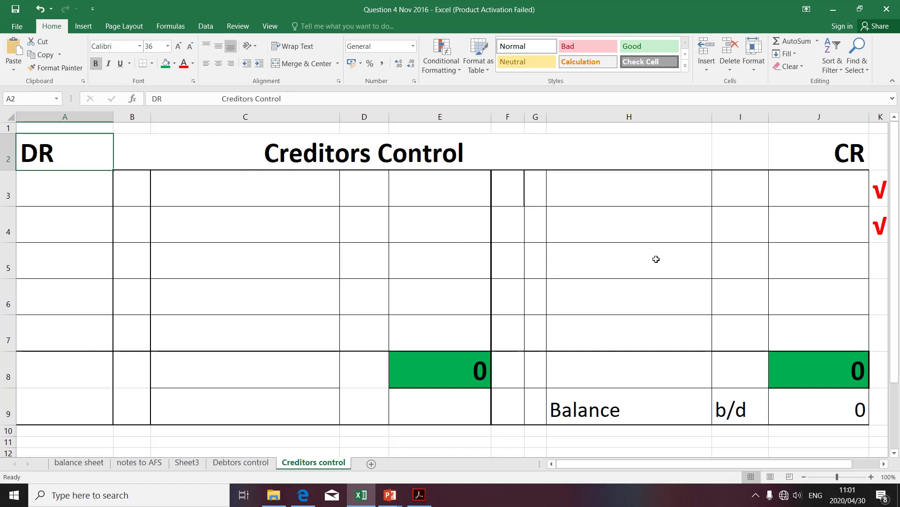
{"action": "left_click", "coordinate": [779, 195]}
{"action": "left_click", "coordinate": [423, 183]}
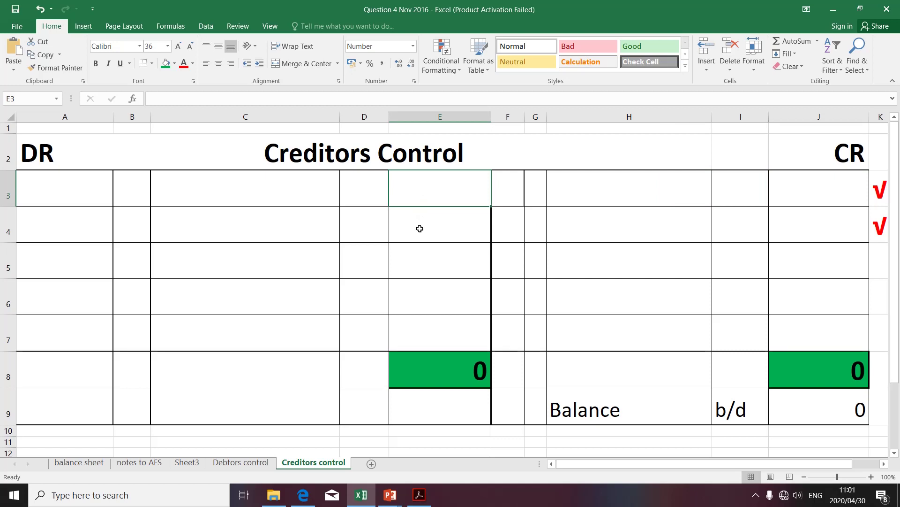
{"action": "left_click", "coordinate": [788, 183]}
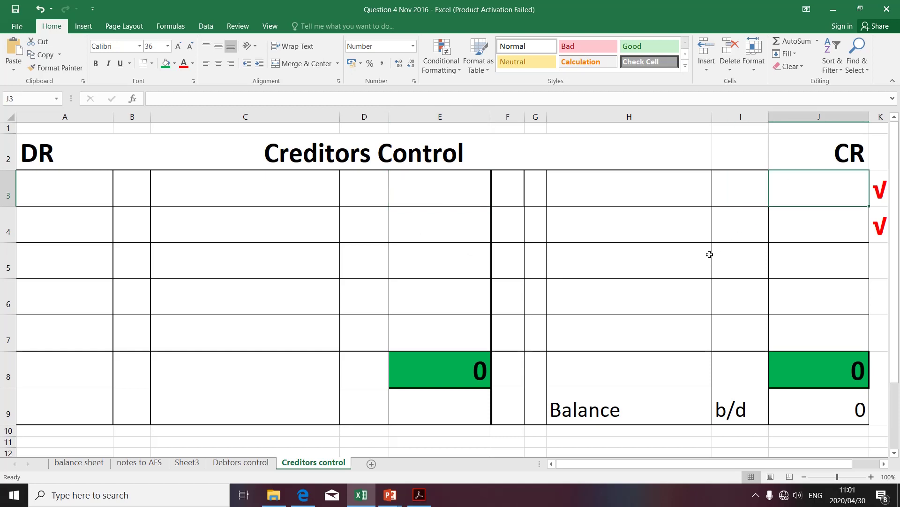
{"action": "left_click", "coordinate": [452, 344]}
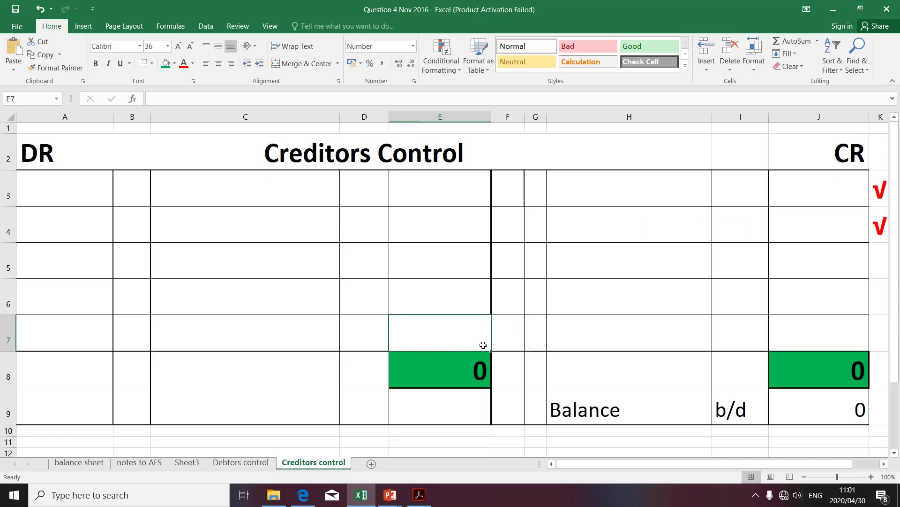
- Switch to the exam paper PDF in Edge and examine the debtors and creditors balances and their dates in question 4.2
{"action": "key", "text": "alt+Tab"}
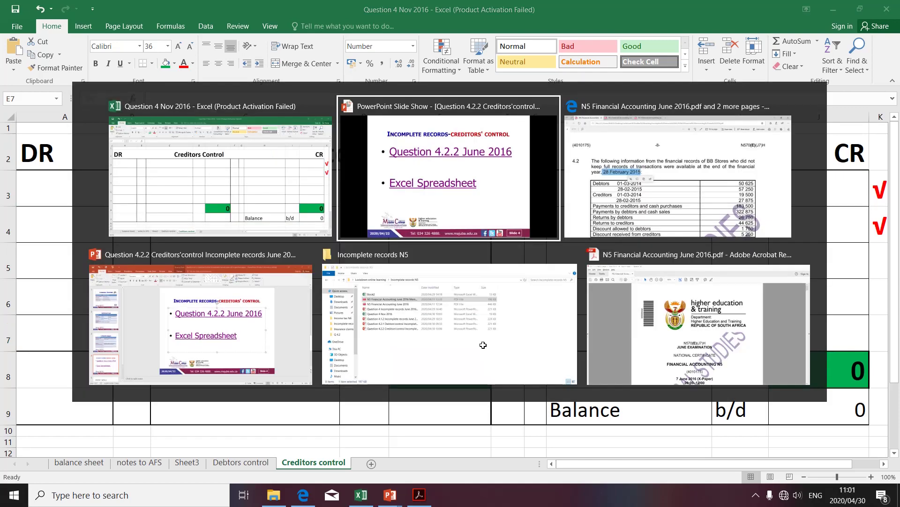
{"action": "key", "text": "alt+Tab"}
{"action": "scroll", "coordinate": [464, 342], "scroll_direction": "down", "scroll_amount": 4}
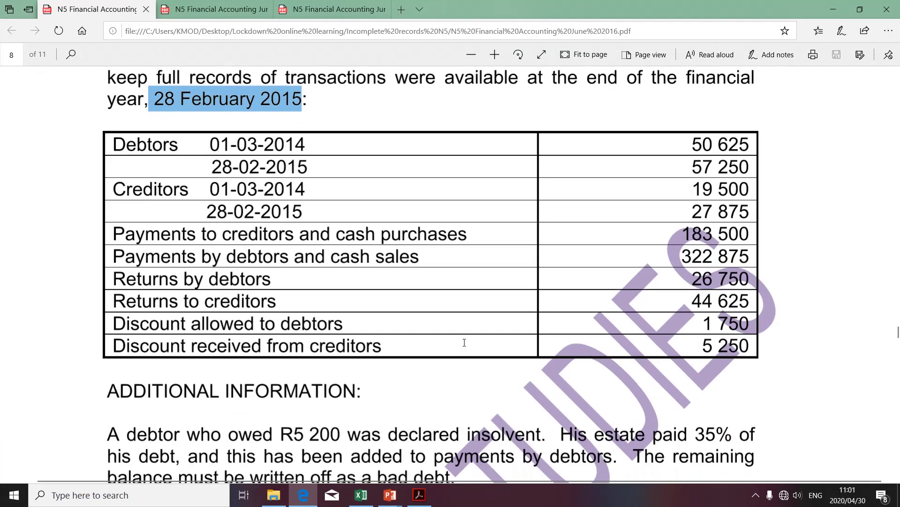
{"action": "scroll", "coordinate": [464, 343], "scroll_direction": "up", "scroll_amount": 3}
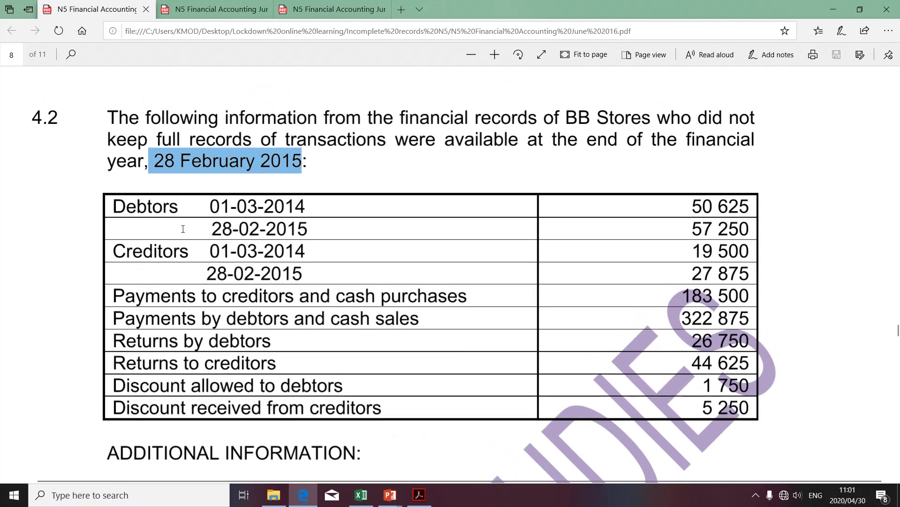
{"action": "left_click_drag", "start_coordinate": [115, 197], "coordinate": [315, 225]}
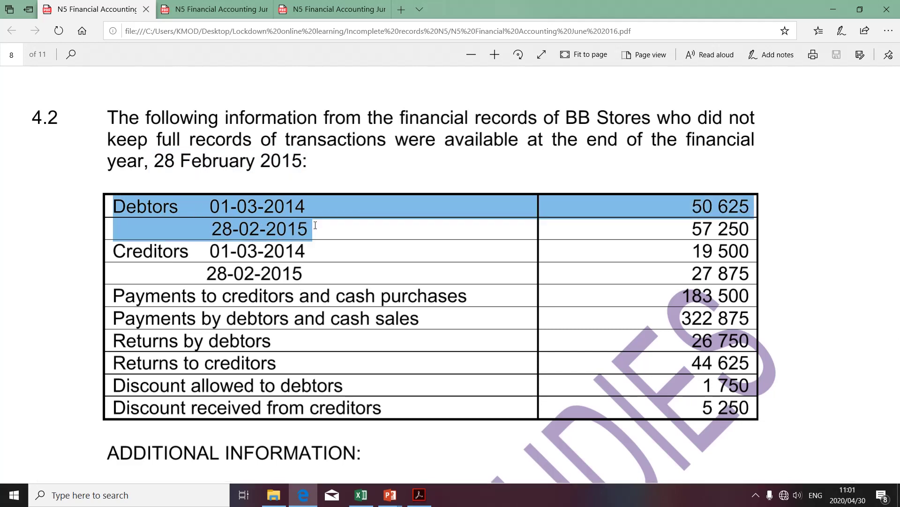
{"action": "left_click_drag", "start_coordinate": [315, 225], "coordinate": [315, 225]}
{"action": "left_click_drag", "start_coordinate": [117, 252], "coordinate": [744, 274]}
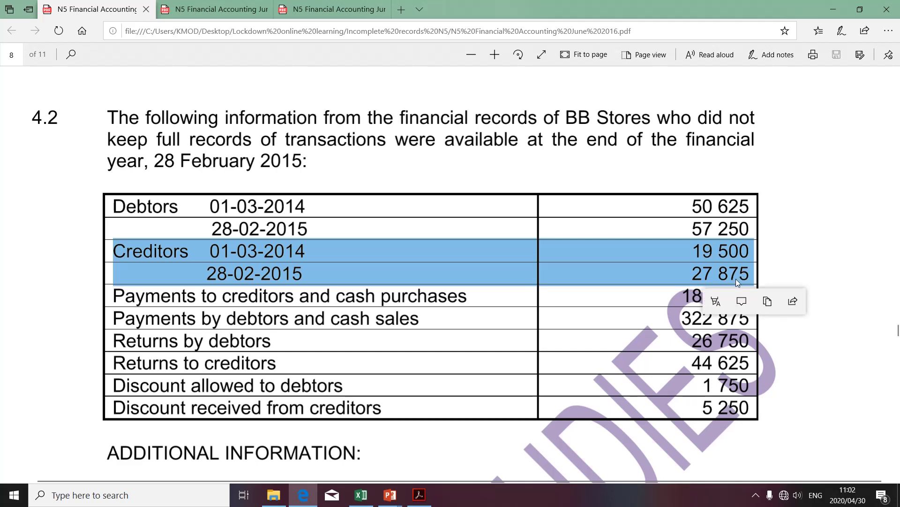
{"action": "left_click", "coordinate": [213, 251]}
{"action": "left_click_drag", "start_coordinate": [210, 250], "coordinate": [298, 248]}
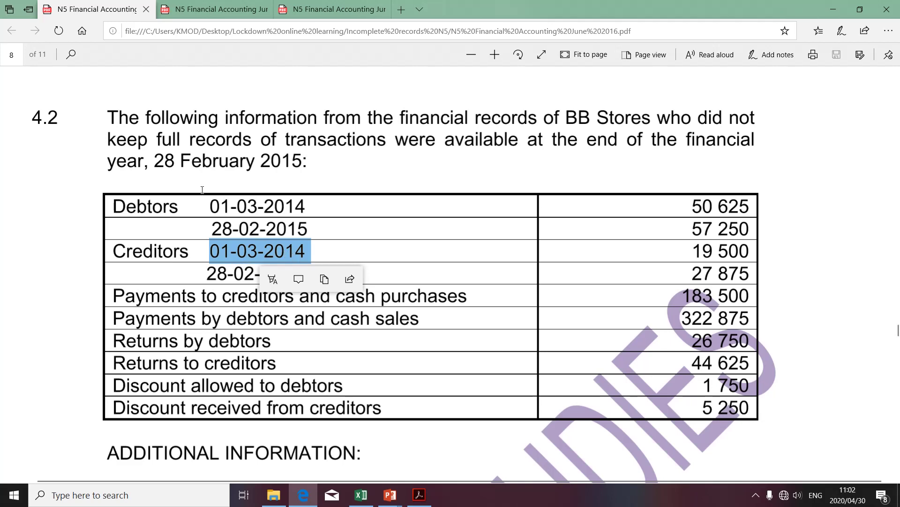
{"action": "left_click_drag", "start_coordinate": [162, 159], "coordinate": [294, 165]}
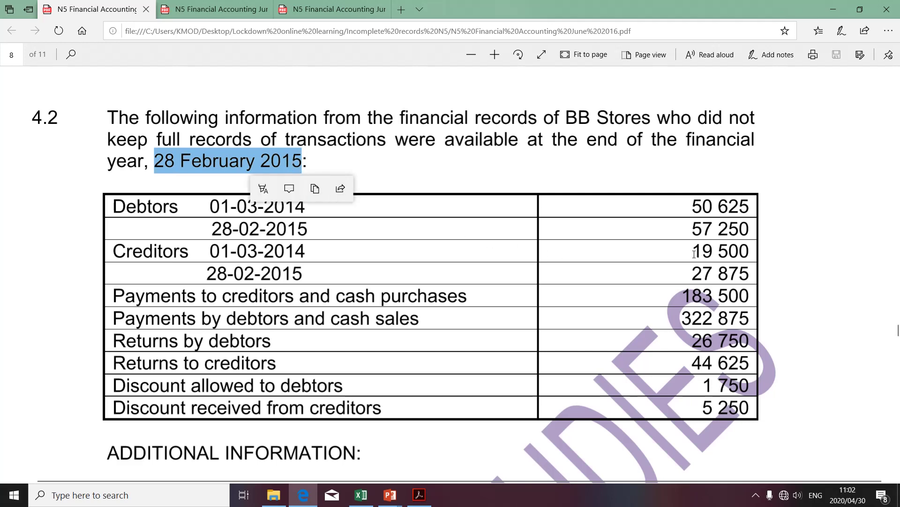
- Copy the 01-03-2014 creditors balance of 19 500 from the exam paper into cell J3 of the Excel sheet
{"action": "left_click_drag", "start_coordinate": [695, 254], "coordinate": [743, 251]}
{"action": "key", "text": "ctrl+c"}
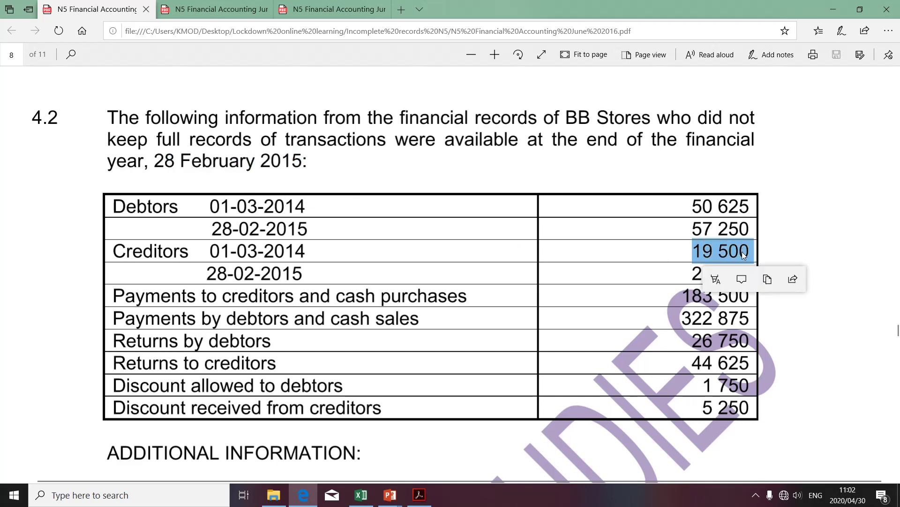
{"action": "key", "text": "alt+Tab"}
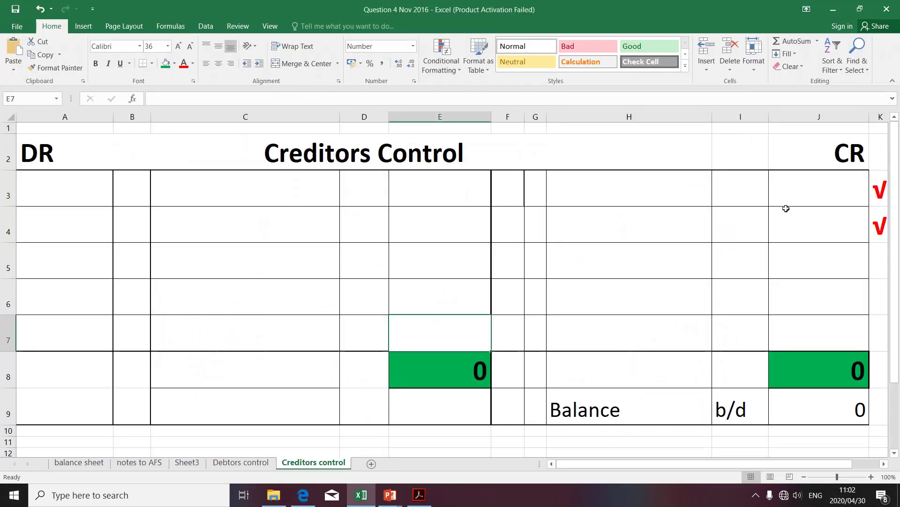
{"action": "key", "text": "ctrl+v"}
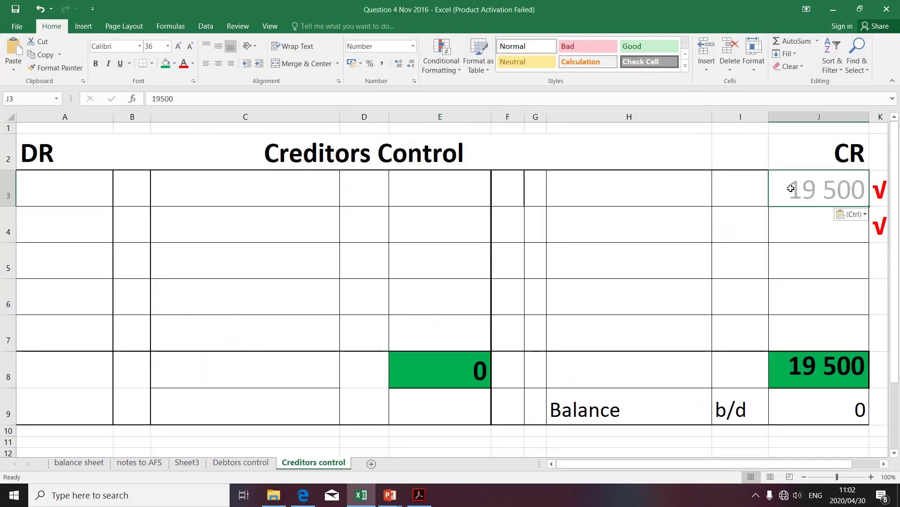
- Label the opening credit entry with "Balance" in cell H3 and "b/d" in cell I3
{"action": "left_click", "coordinate": [582, 192]}
{"action": "type", "text": "Balance"}
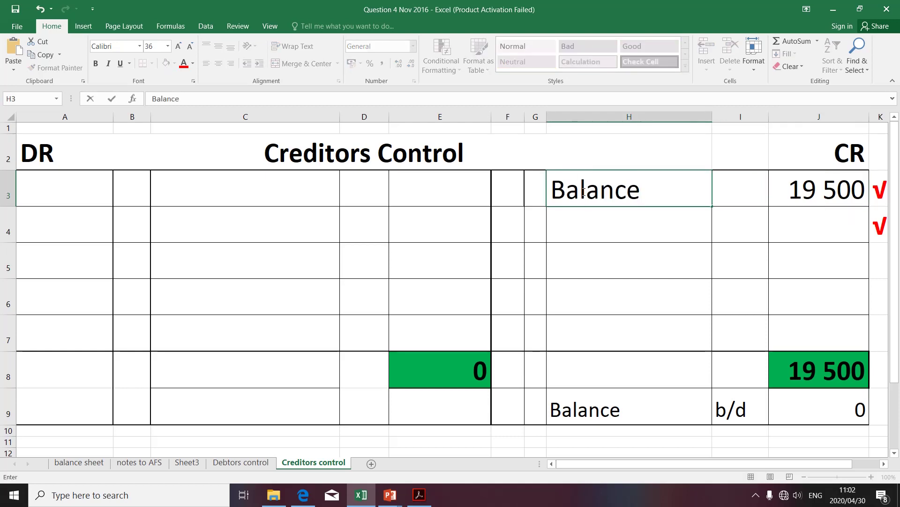
{"action": "left_click", "coordinate": [739, 185]}
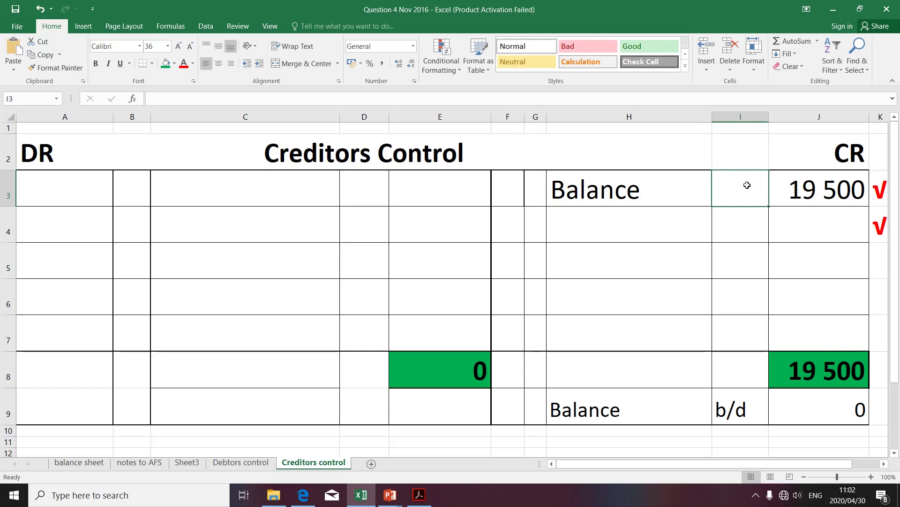
{"action": "type", "text": "b/d"}
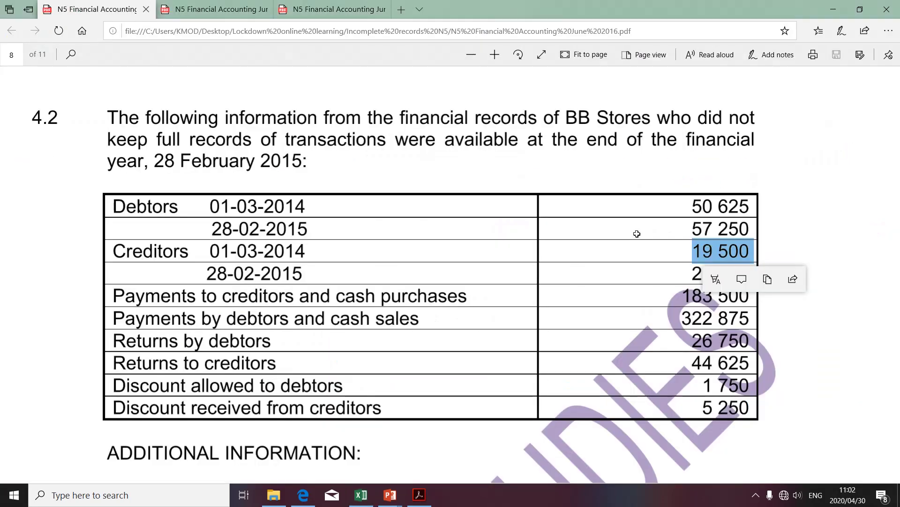
- Copy the 28-02-2015 creditors balance of 27 875 from the exam paper into cell E7 of the Excel sheet
{"action": "key", "text": "alt+Tab"}
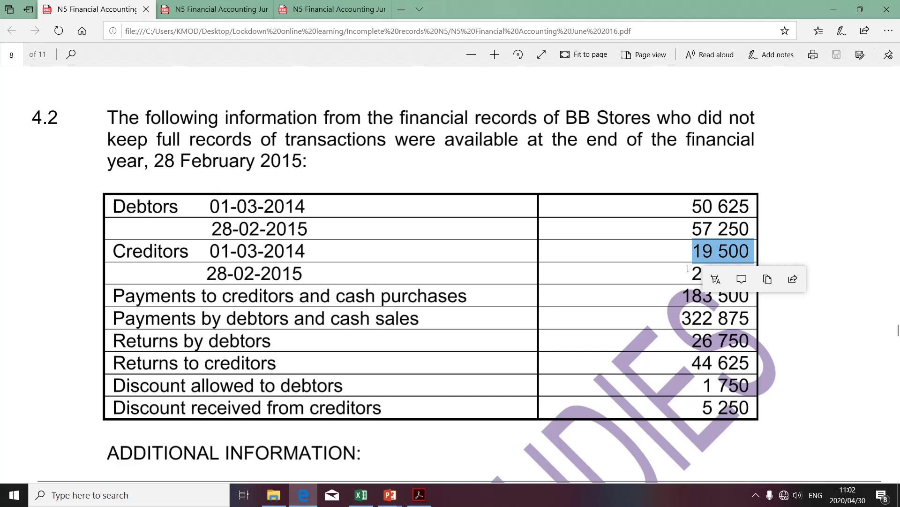
{"action": "left_click_drag", "start_coordinate": [688, 270], "coordinate": [748, 274]}
{"action": "key", "text": "ctrl+c"}
{"action": "key", "text": "alt+Tab"}
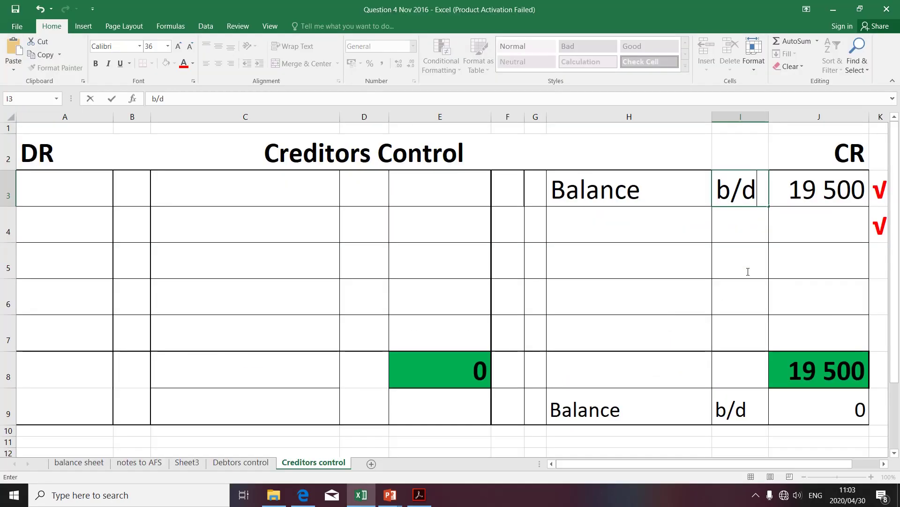
{"action": "left_click", "coordinate": [430, 338]}
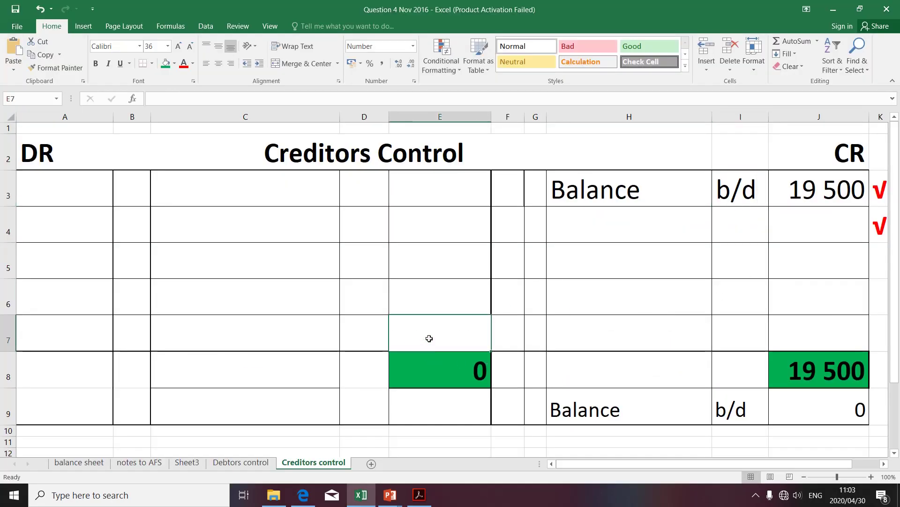
{"action": "key", "text": "ctrl+v"}
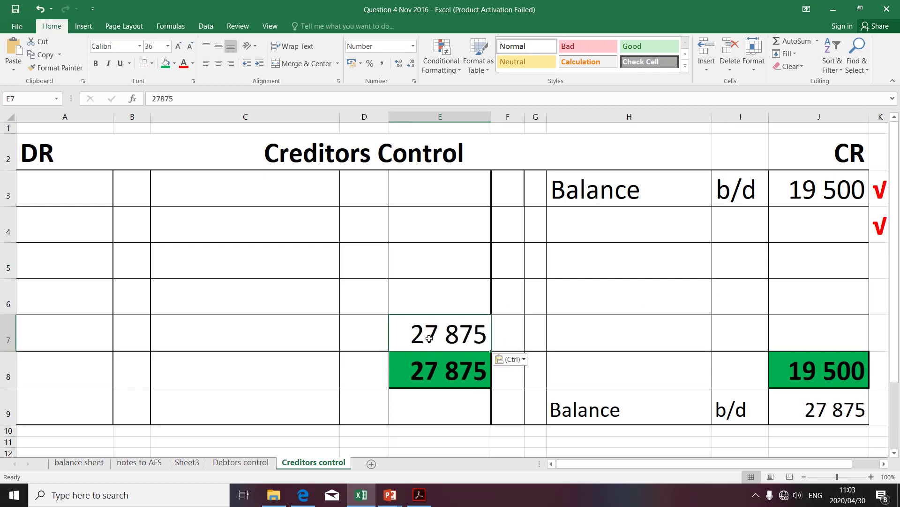
- Label the closing debit entry with "Balance" in cell C7 and "c/d" in cell D7
{"action": "left_click", "coordinate": [274, 334]}
{"action": "type", "text": "Ba"}
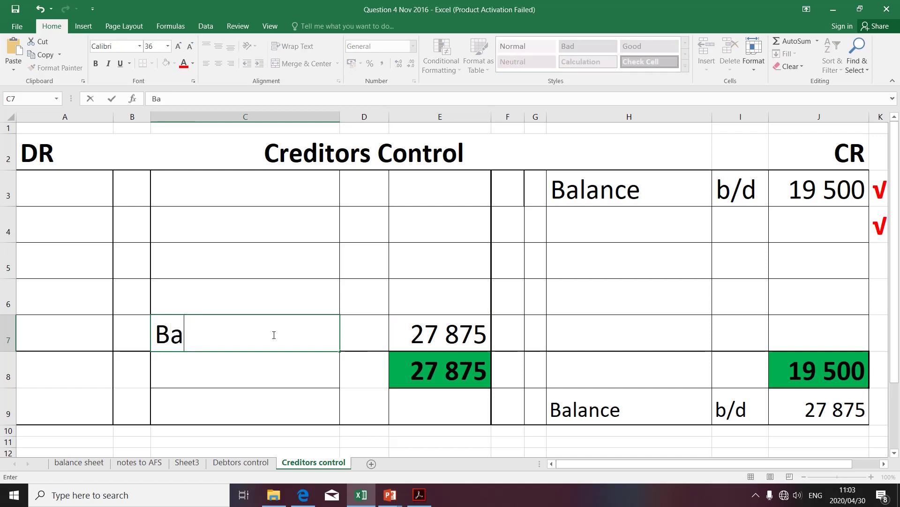
{"action": "type", "text": "lance"}
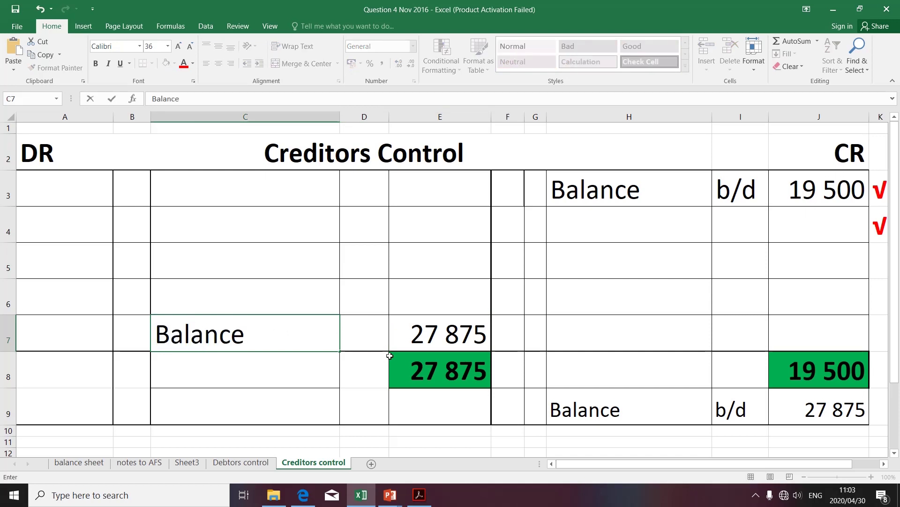
{"action": "left_click", "coordinate": [369, 341]}
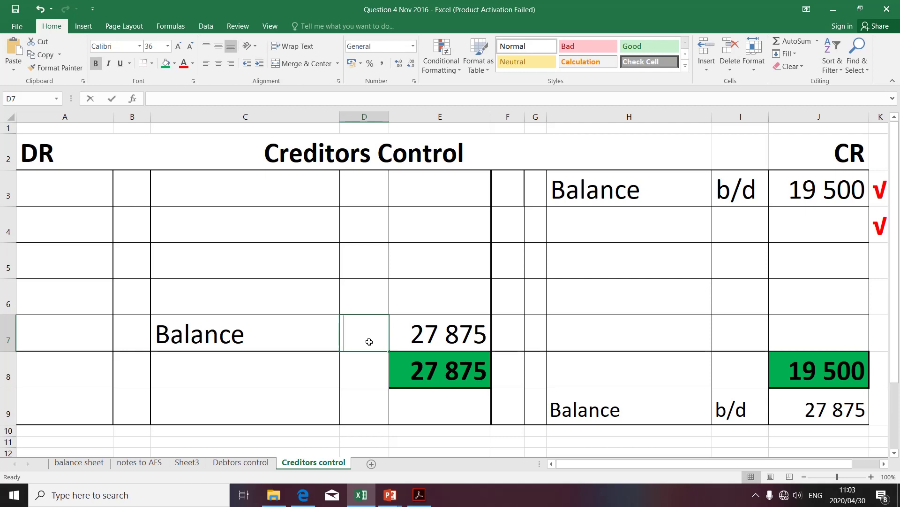
{"action": "type", "text": "c/d"}
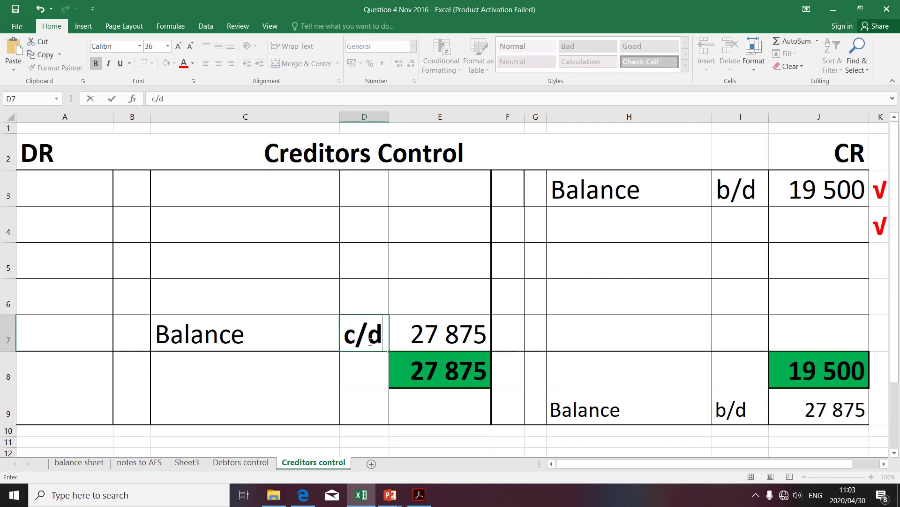
{"action": "left_click", "coordinate": [355, 233]}
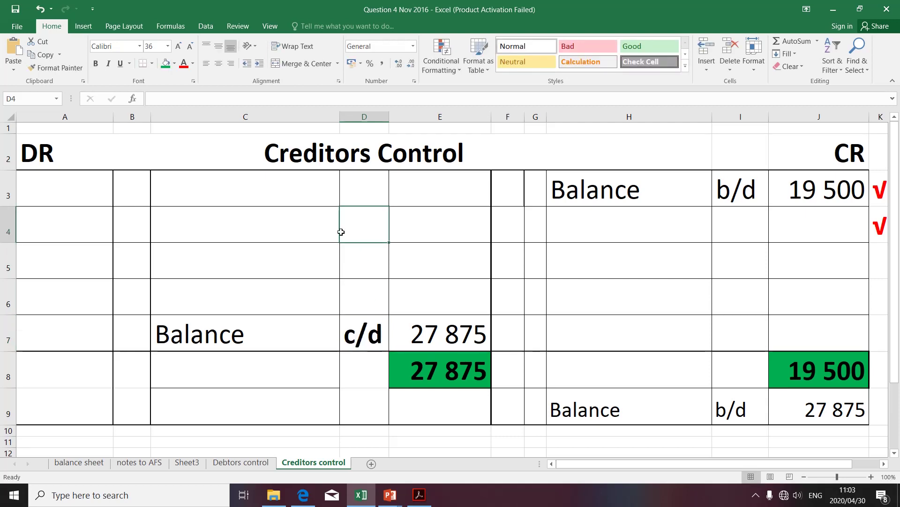
- Copy the payments to creditors and cash purchases amount of 183 500 from the exam paper into cell E3 of the Excel sheet
{"action": "key", "text": "alt+Tab"}
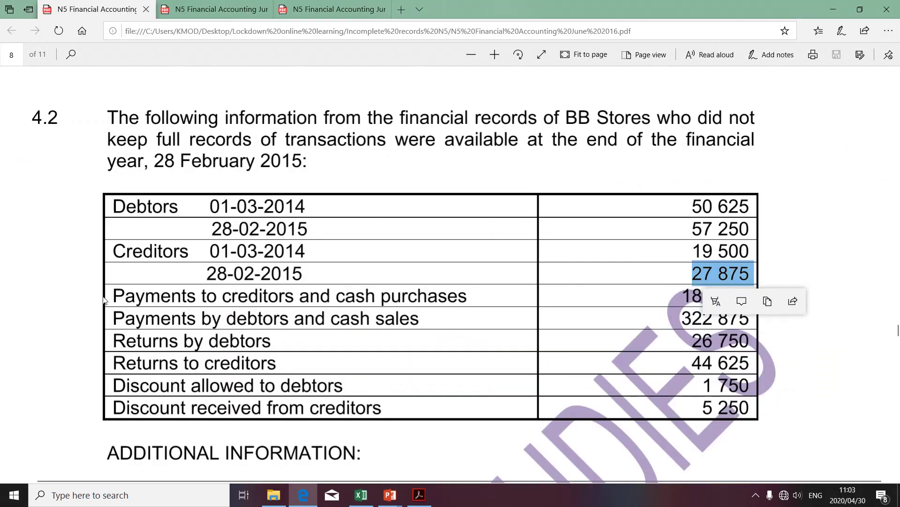
{"action": "left_click_drag", "start_coordinate": [111, 296], "coordinate": [471, 295]}
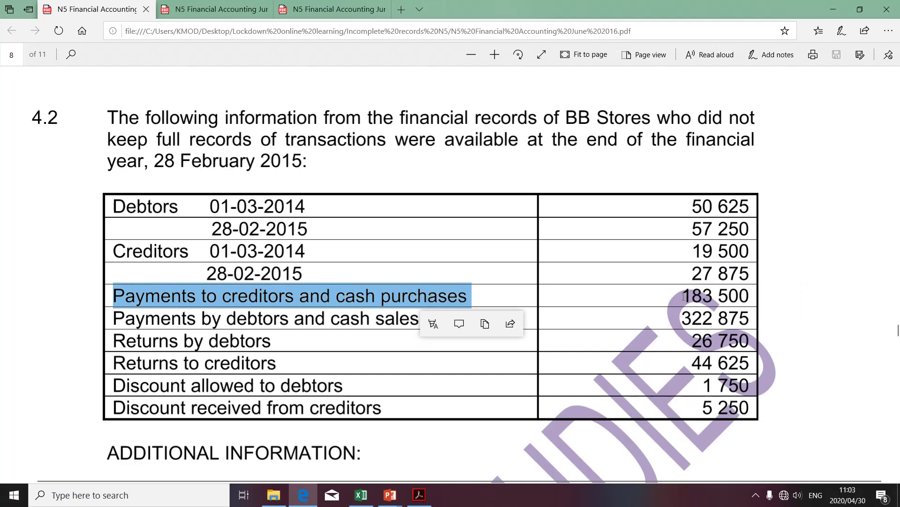
{"action": "left_click_drag", "start_coordinate": [682, 295], "coordinate": [754, 294]}
{"action": "key", "text": "ctrl+c"}
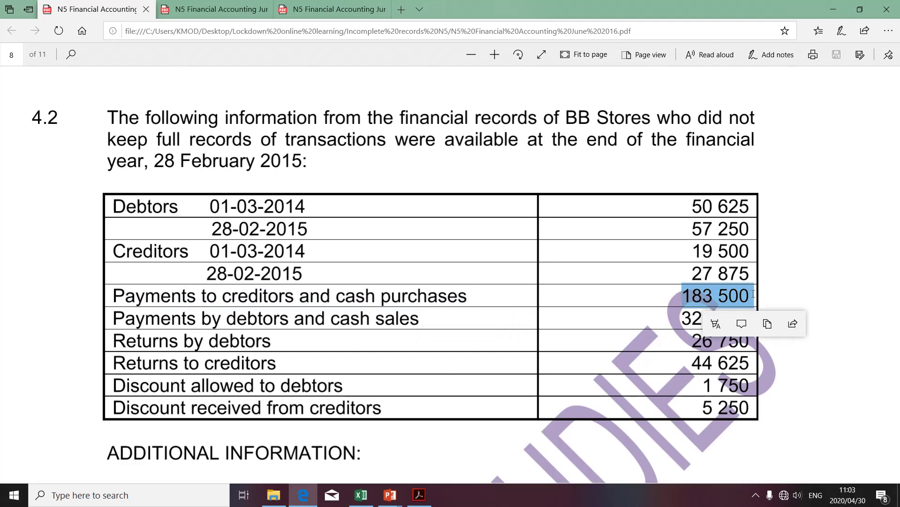
{"action": "key", "text": "alt+Tab"}
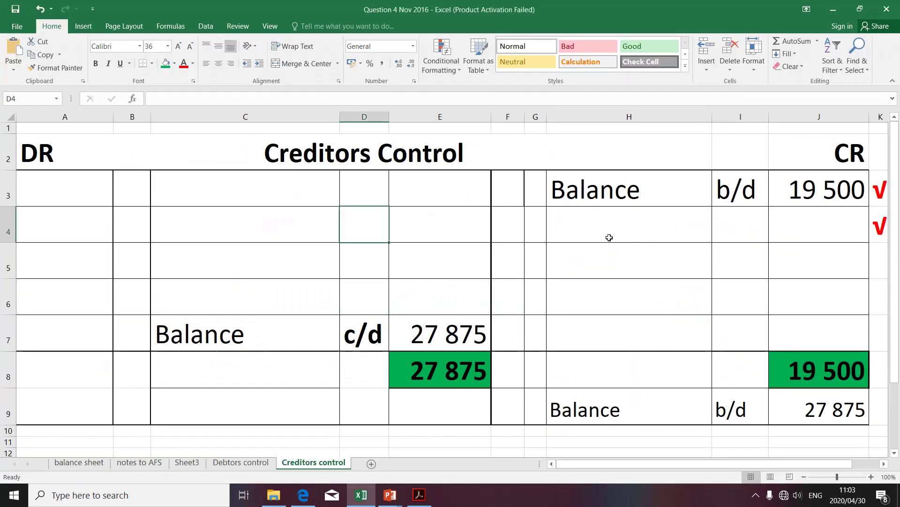
{"action": "left_click", "coordinate": [434, 197]}
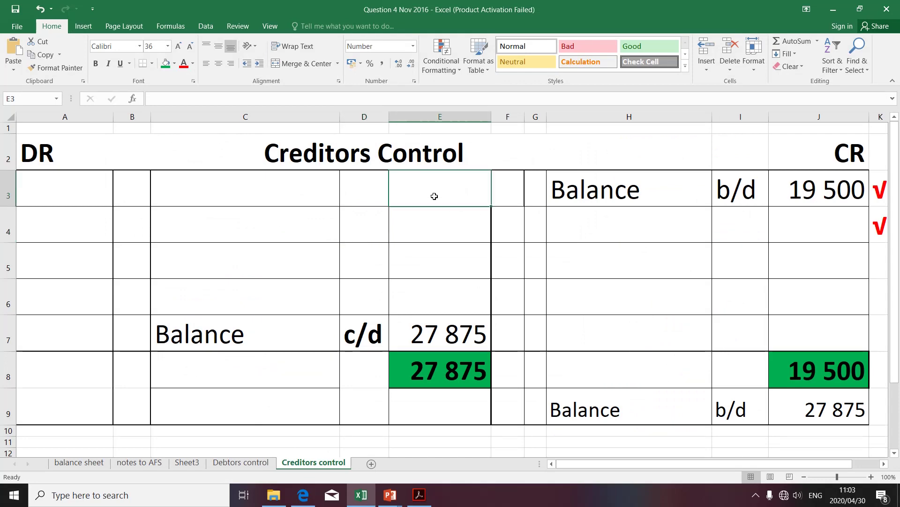
{"action": "key", "text": "ctrl+v"}
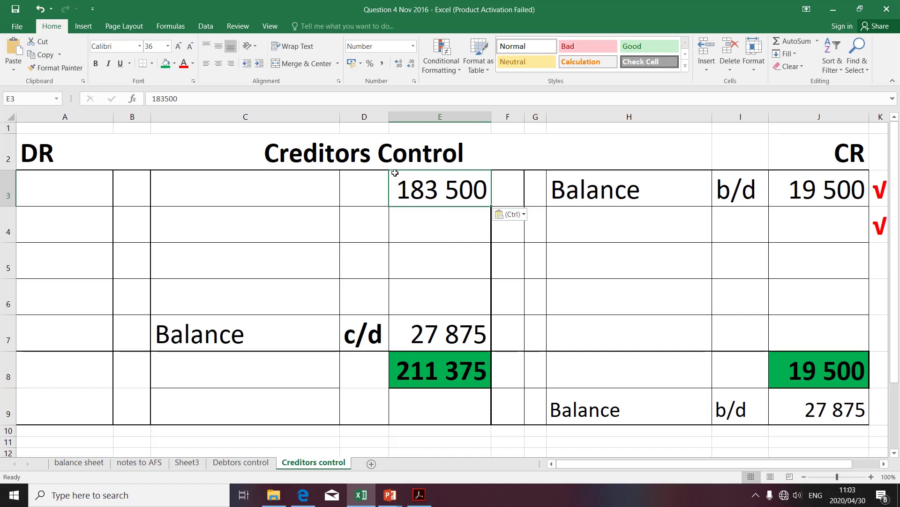
- Label the 183 500 debit entry with "Bank" in cell C3
{"action": "left_click", "coordinate": [256, 190]}
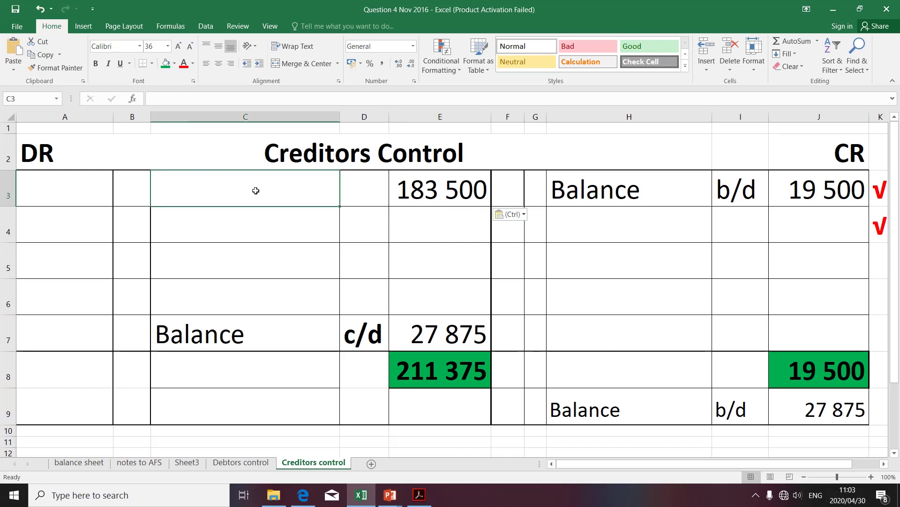
{"action": "type", "text": "Bank"}
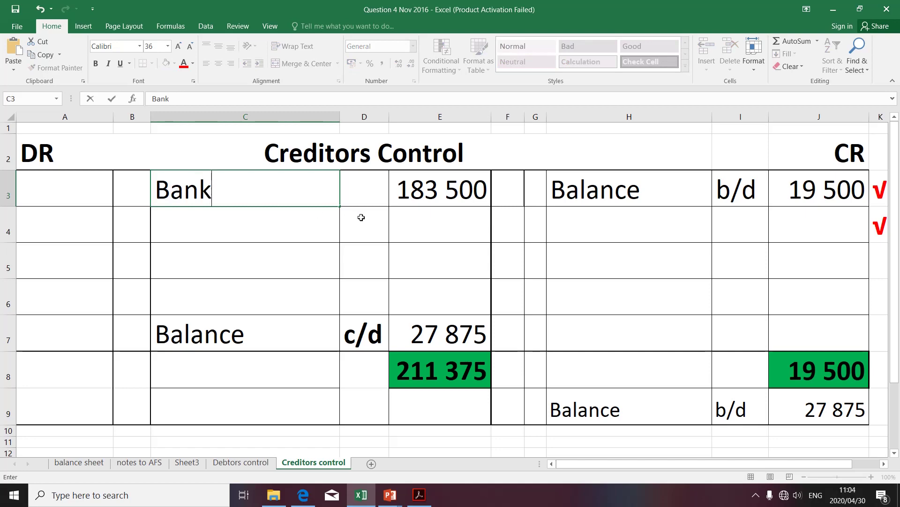
{"action": "key", "text": "Return"}
- Copy the returns to creditors amount of 44 625 from the exam paper into cell E4 of the Excel sheet
{"action": "key", "text": "alt+Tab"}
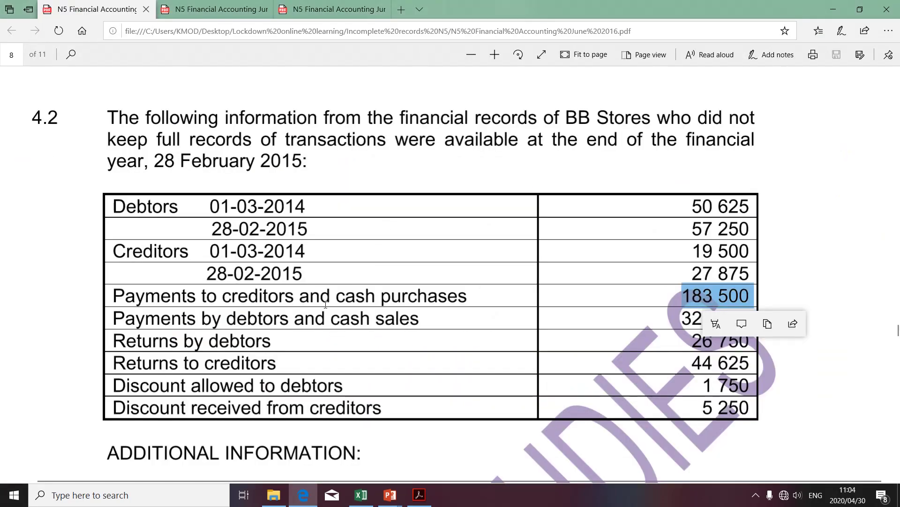
{"action": "key", "text": "alt+Tab"}
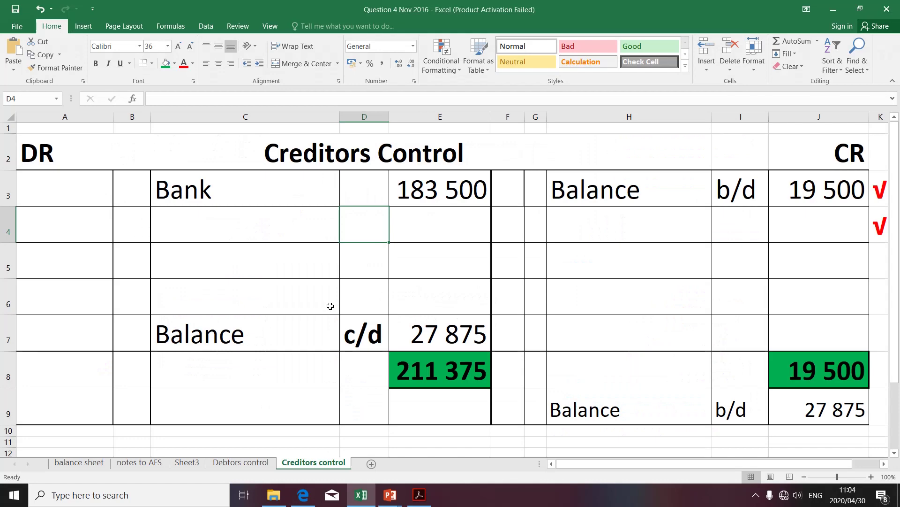
{"action": "key", "text": "alt+Tab"}
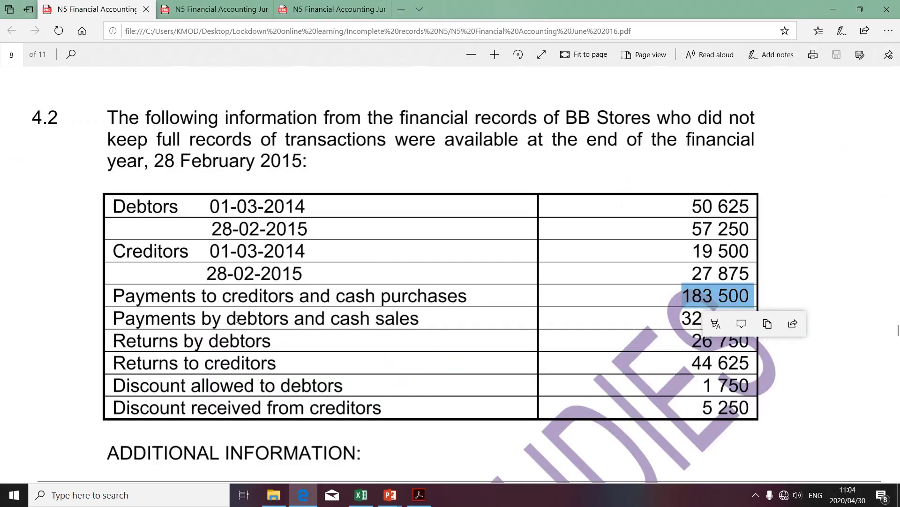
{"action": "left_click_drag", "start_coordinate": [238, 319], "coordinate": [271, 319]}
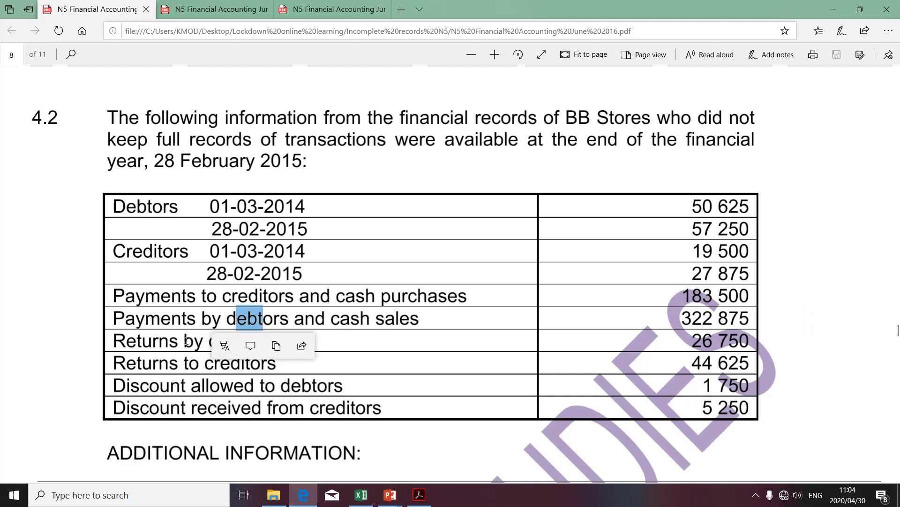
{"action": "left_click_drag", "start_coordinate": [170, 341], "coordinate": [275, 340]}
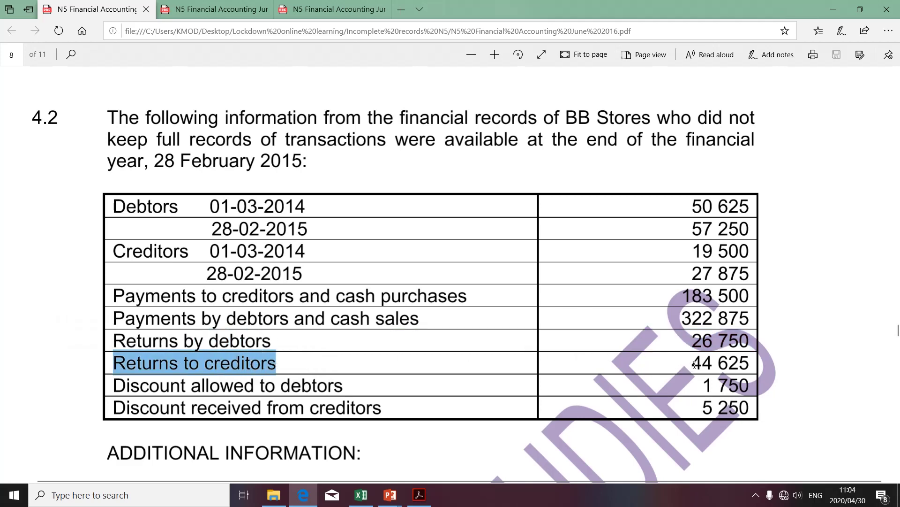
{"action": "left_click_drag", "start_coordinate": [692, 366], "coordinate": [749, 362]}
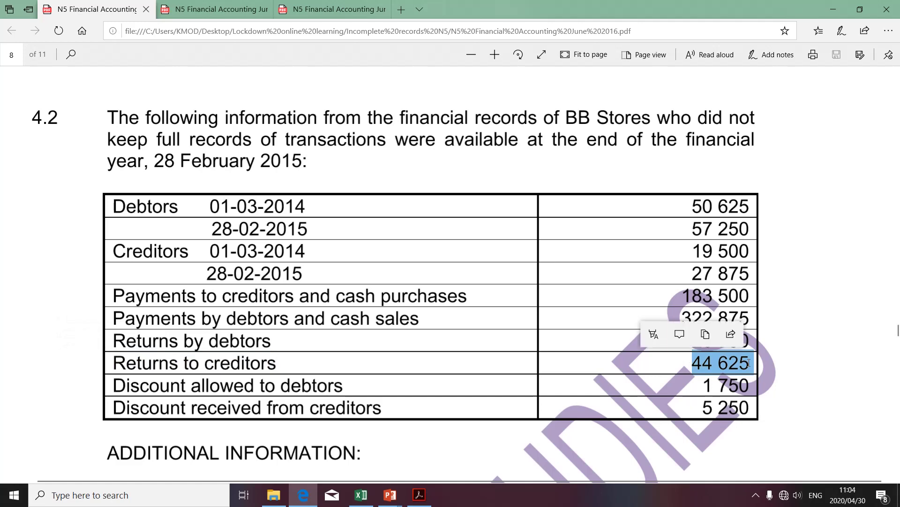
{"action": "key", "text": "alt+Tab"}
{"action": "left_click", "coordinate": [423, 231]}
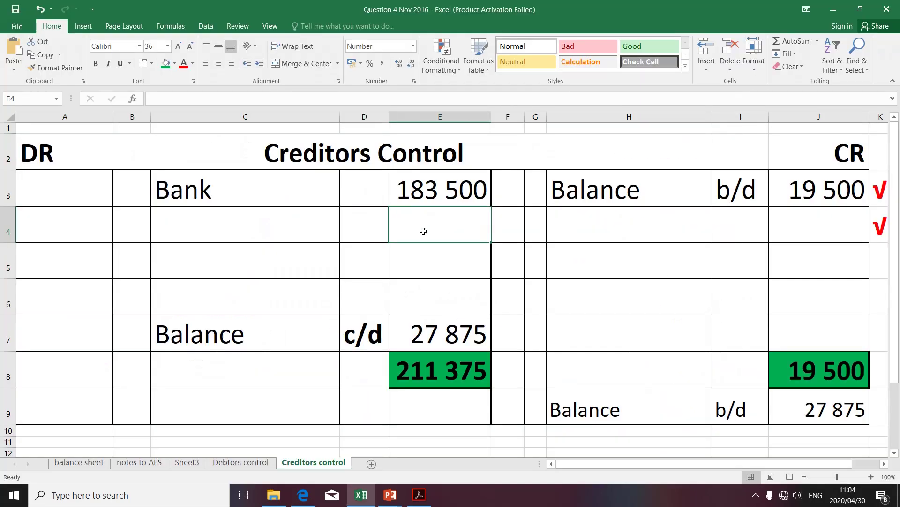
{"action": "type", "text": "44625"}
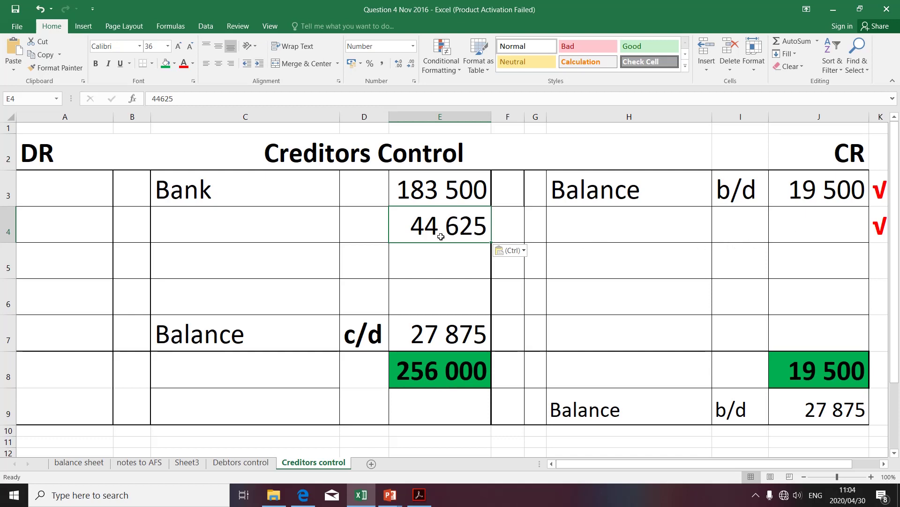
- Label the 44 625 debit entry with "Purchases returns" in cell C4
{"action": "left_click", "coordinate": [251, 225]}
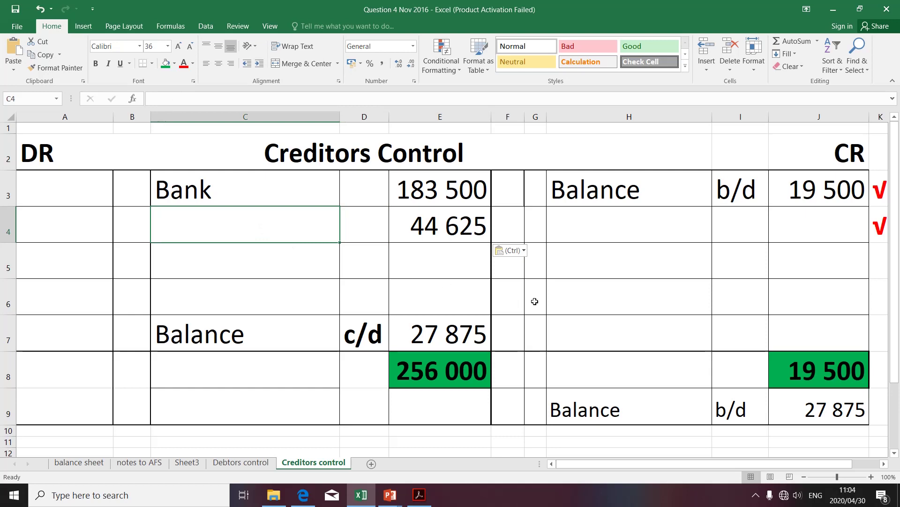
{"action": "type", "text": "P"}
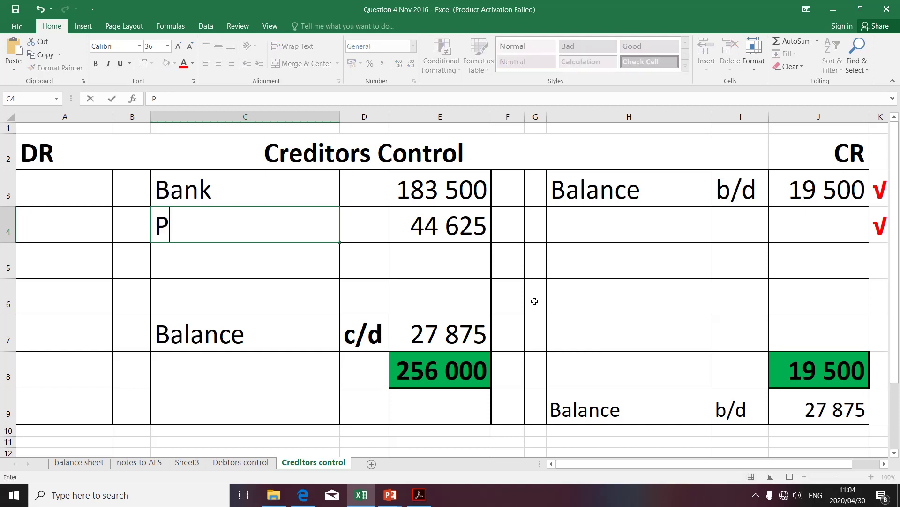
{"action": "type", "text": "urcha"}
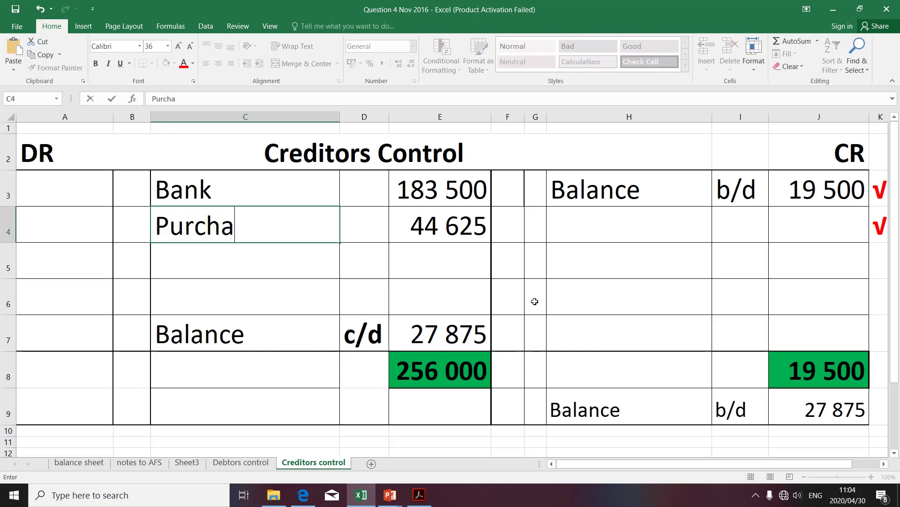
{"action": "type", "text": "ses "}
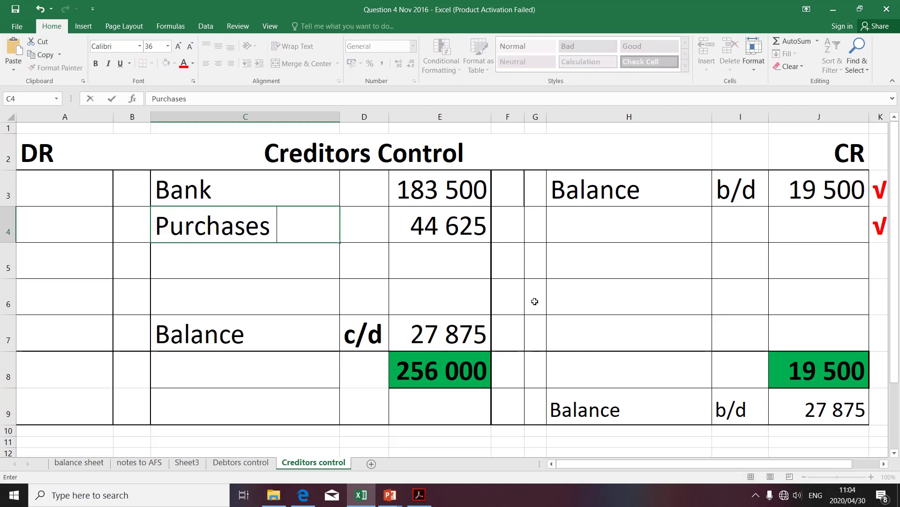
{"action": "type", "text": "returns"}
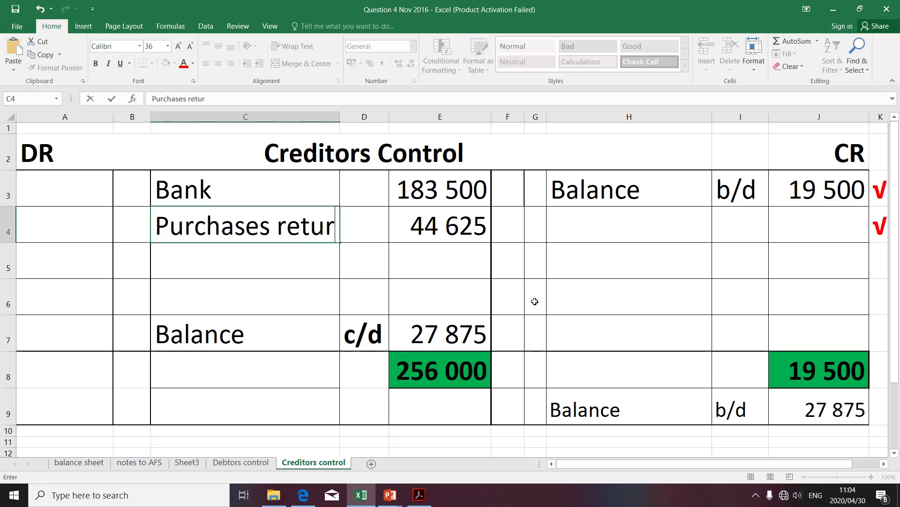
{"action": "left_click", "coordinate": [469, 305]}
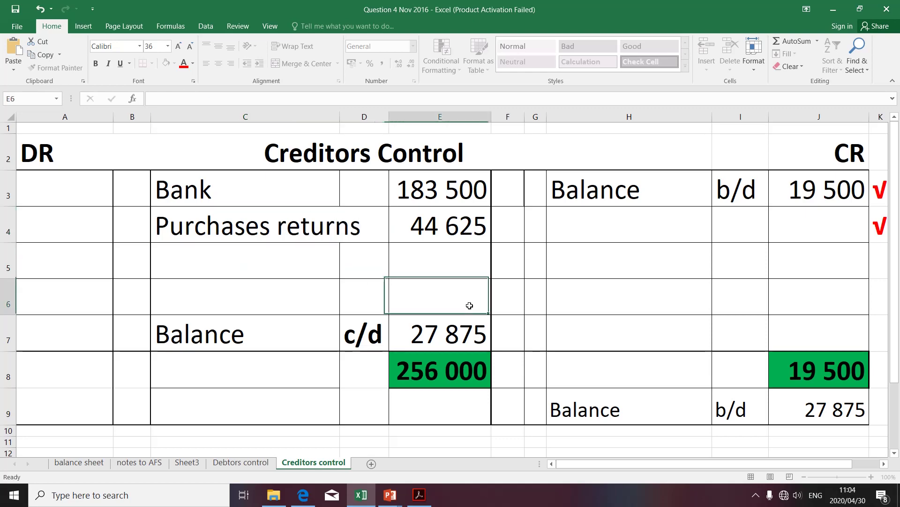
- Copy the discount received from creditors amount of 5 250 from the exam paper into cell E5 of the Excel sheet
{"action": "key", "text": "alt+Tab"}
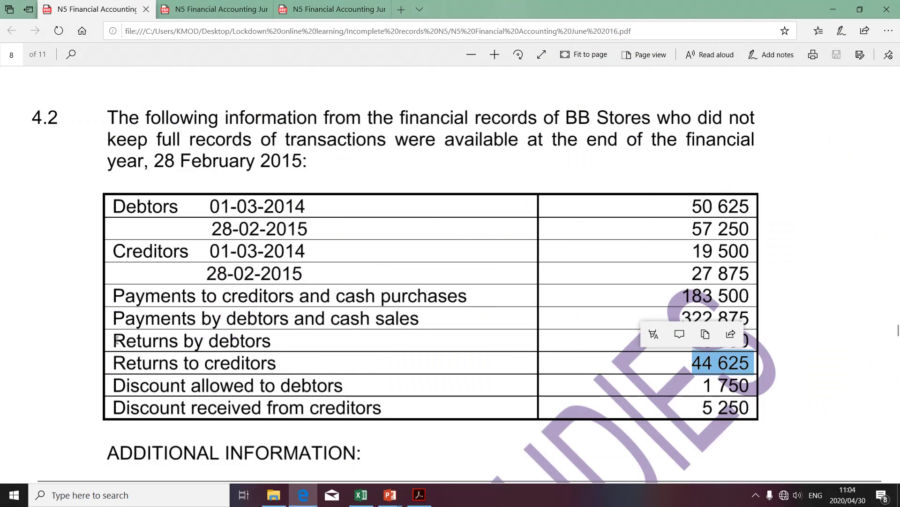
{"action": "left_click_drag", "start_coordinate": [118, 378], "coordinate": [336, 388]}
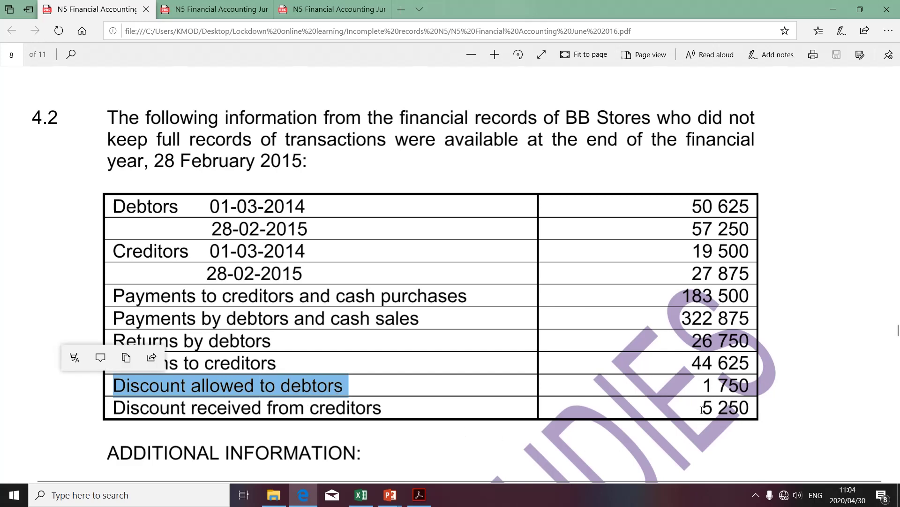
{"action": "left_click_drag", "start_coordinate": [702, 409], "coordinate": [752, 413]}
{"action": "key", "text": "ctrl+c"}
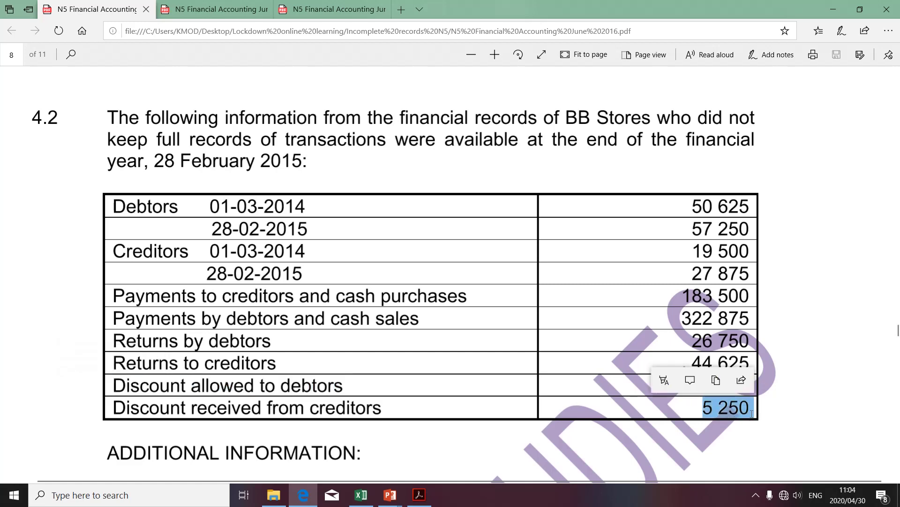
{"action": "key", "text": "alt+Tab"}
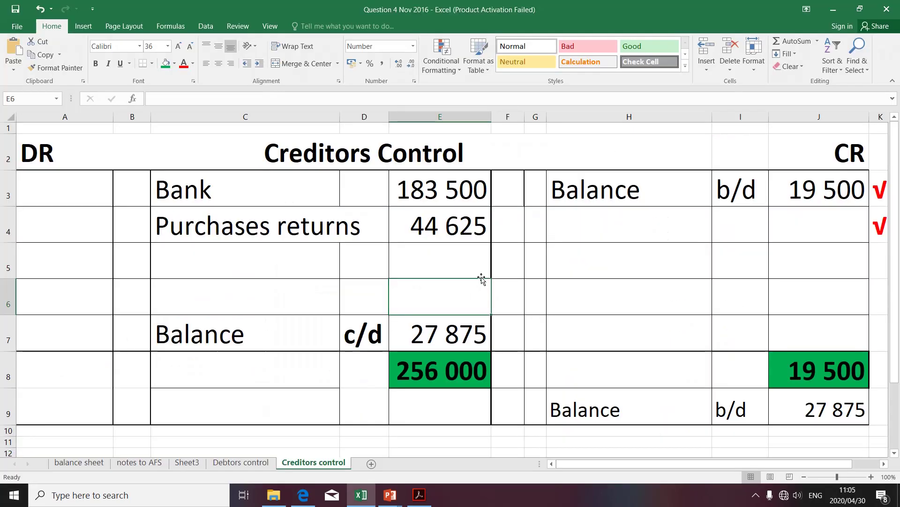
{"action": "left_click", "coordinate": [472, 263]}
{"action": "key", "text": "ctrl+v"}
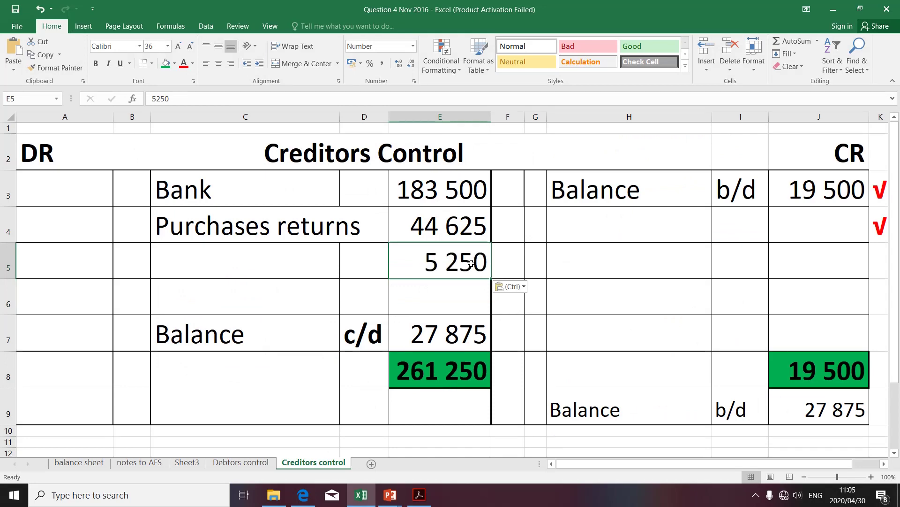
- Label the 5 250 debit entry with "Discount received" in cell C5
{"action": "left_click", "coordinate": [195, 271]}
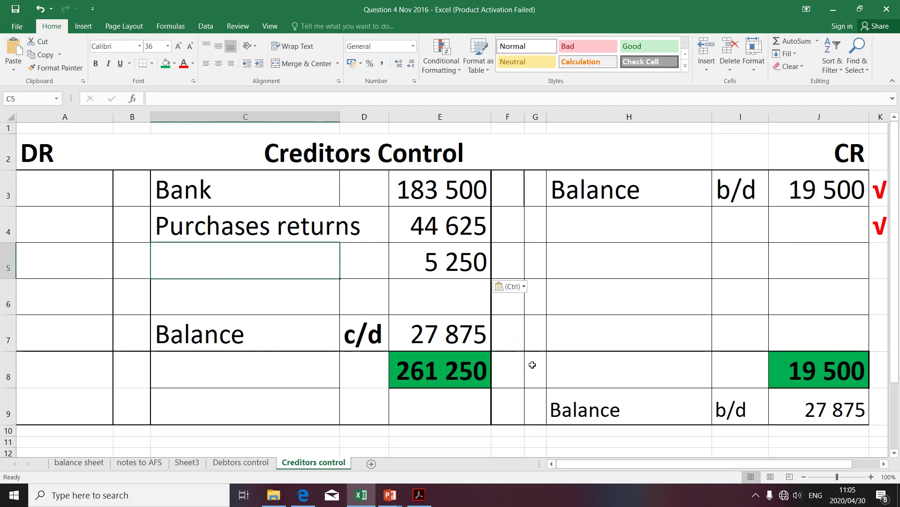
{"action": "key", "text": "alt+Tab"}
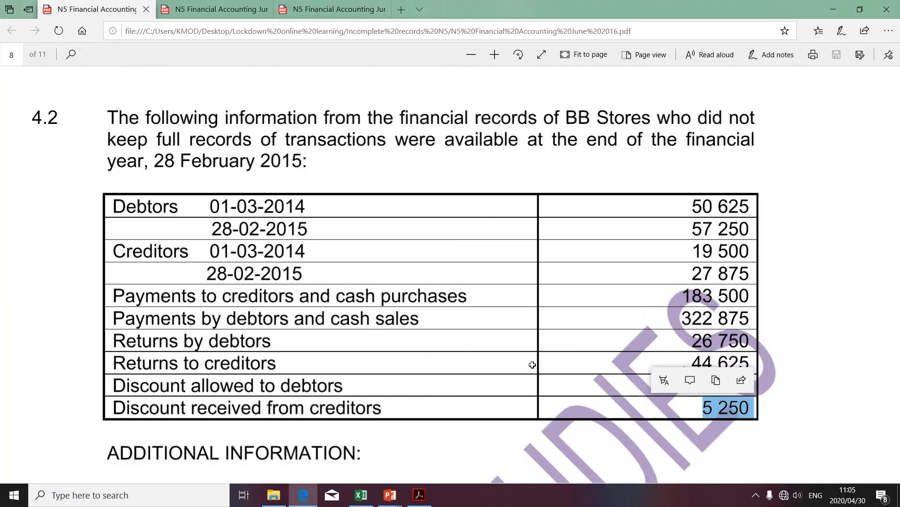
{"action": "key", "text": "alt+Tab"}
{"action": "type", "text": "D"}
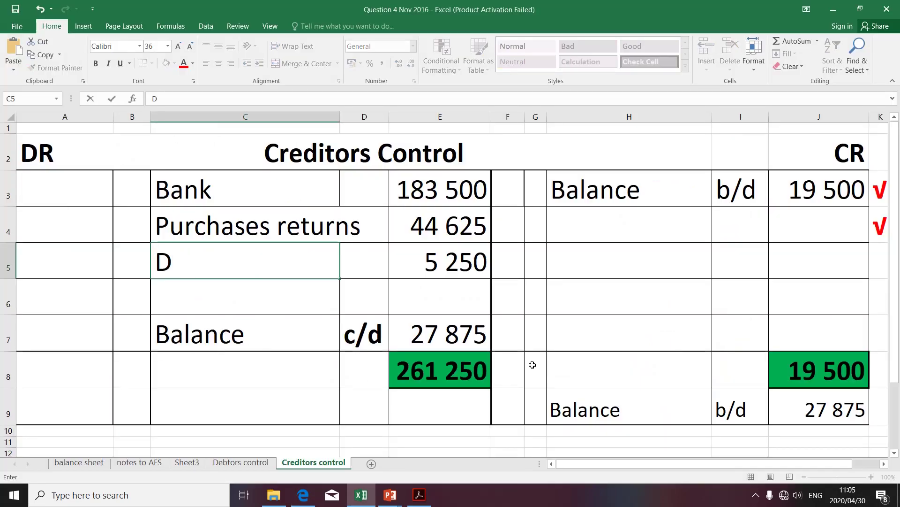
{"action": "type", "text": "iscount"}
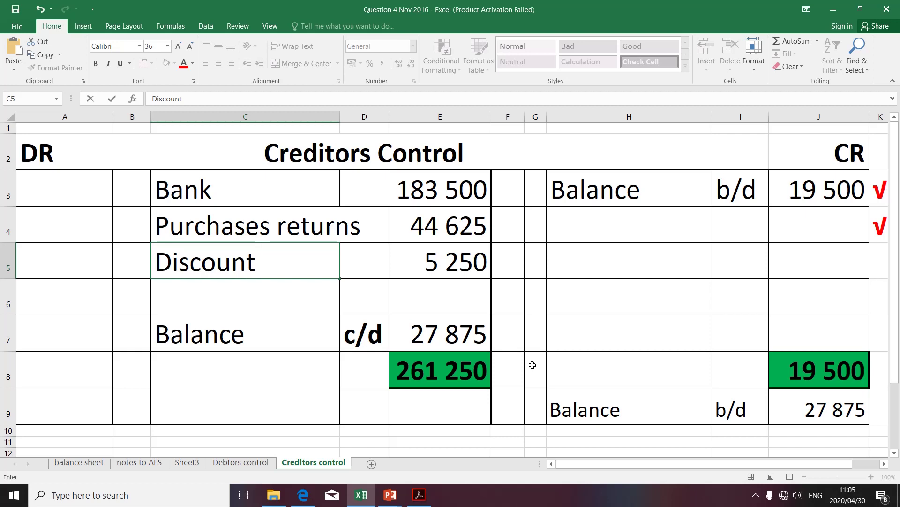
{"action": "type", "text": " receiv"}
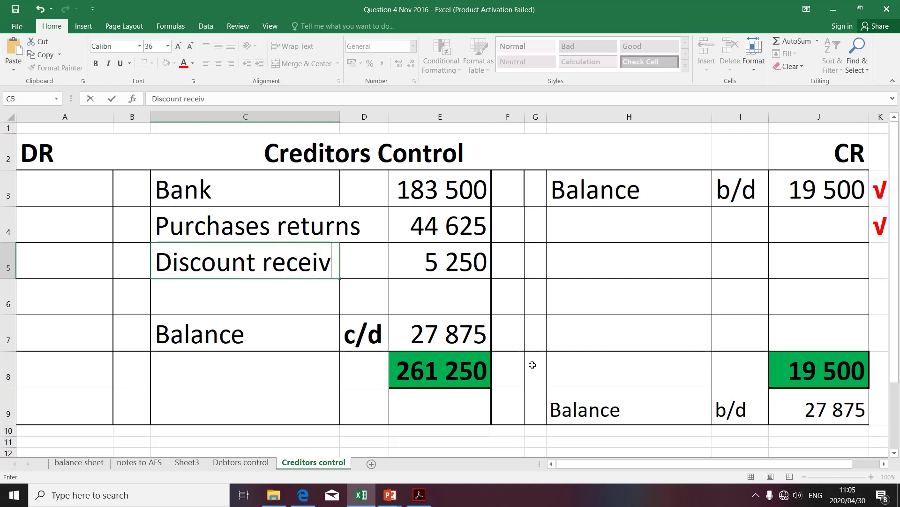
{"action": "type", "text": "ed"}
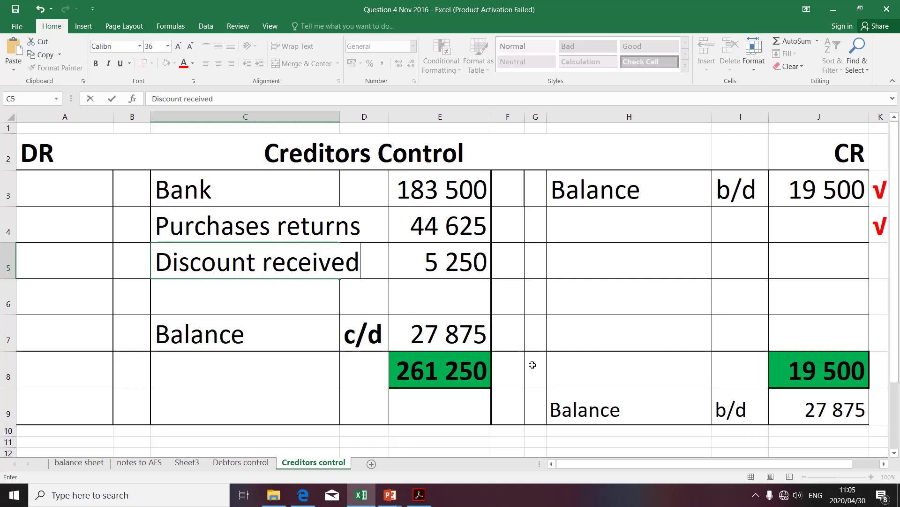
{"action": "left_click", "coordinate": [455, 309]}
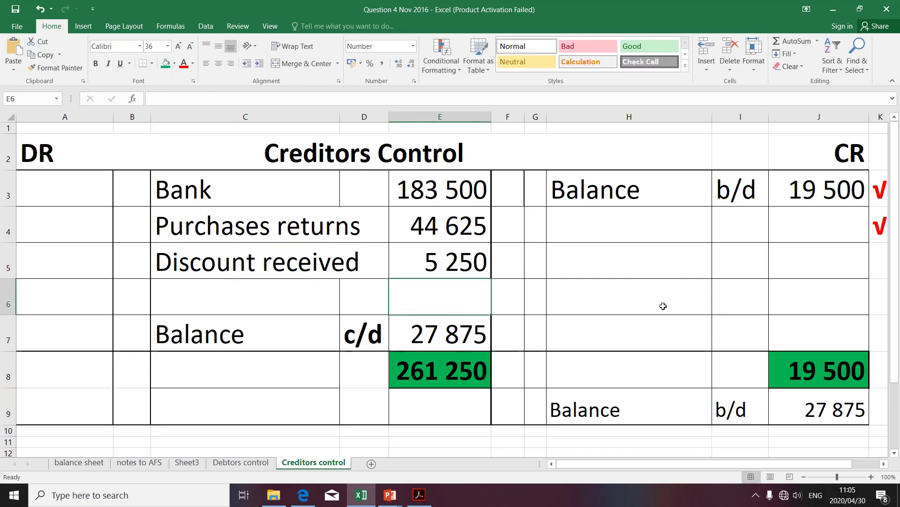
{"action": "left_click", "coordinate": [445, 340]}
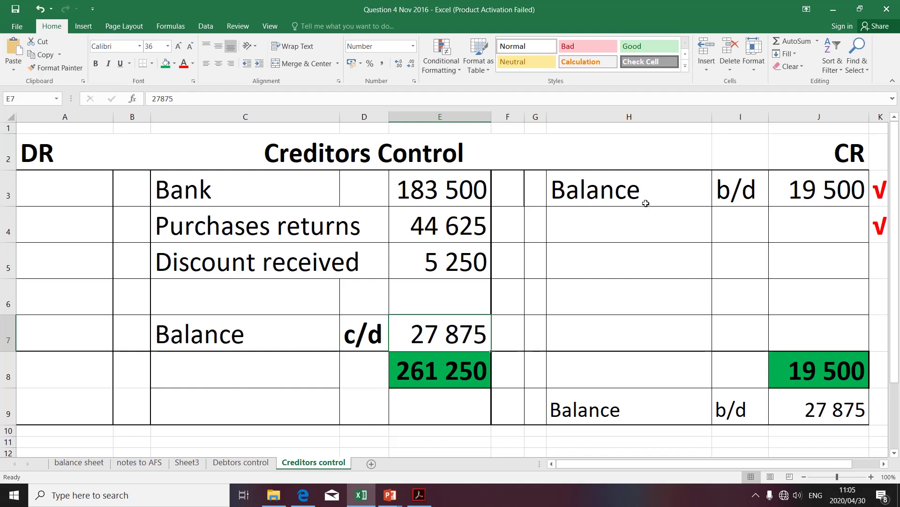
{"action": "left_click", "coordinate": [616, 225]}
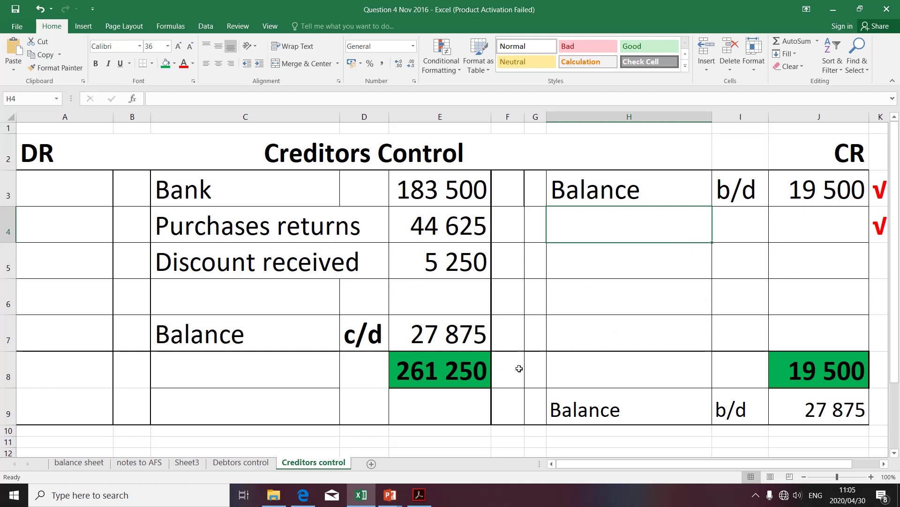
{"action": "left_click", "coordinate": [465, 377]}
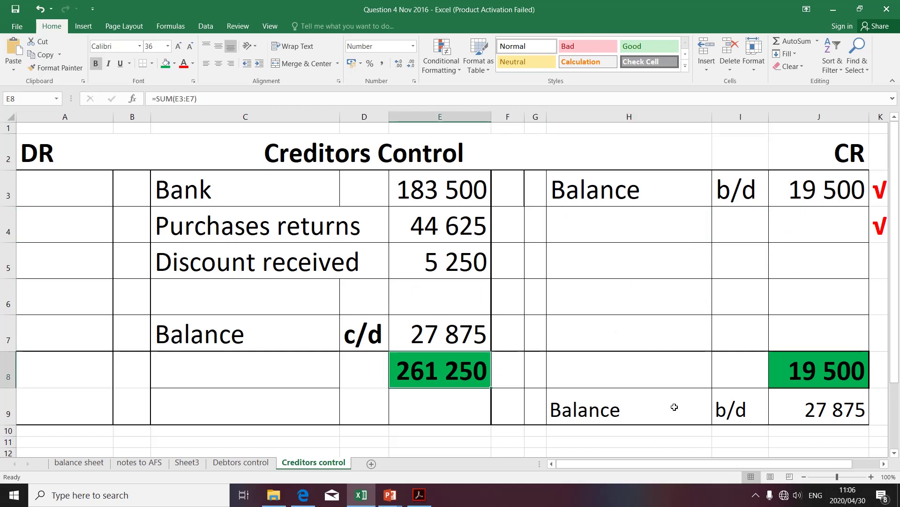
- Fill the credit-side total in cell J8 with the standard red color
{"action": "left_click", "coordinate": [798, 376]}
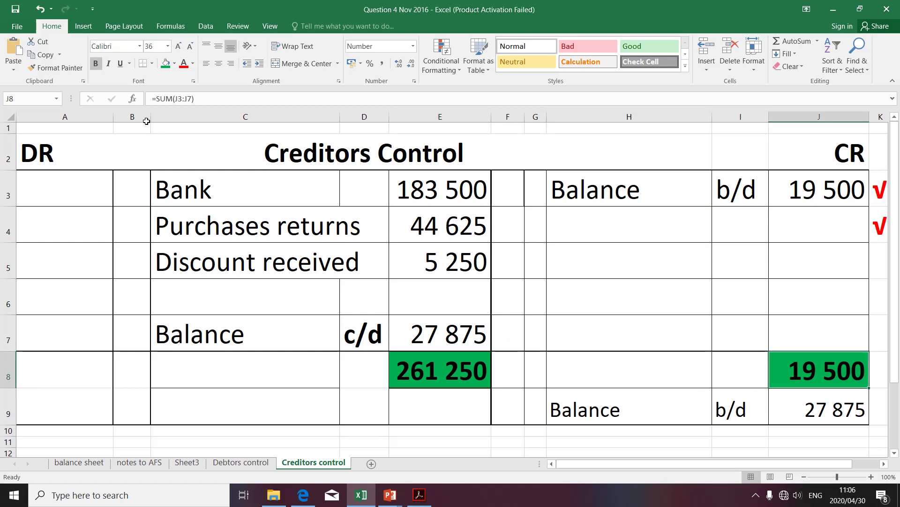
{"action": "left_click", "coordinate": [174, 64]}
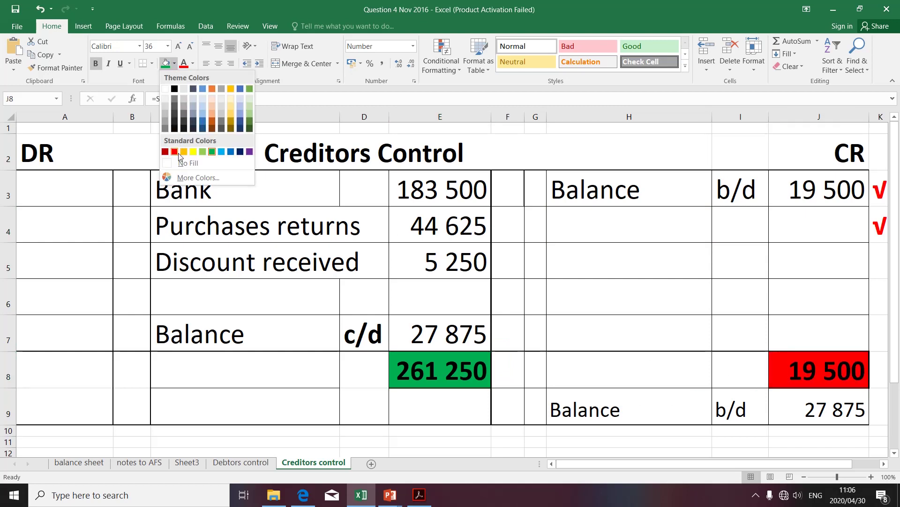
{"action": "left_click", "coordinate": [174, 152]}
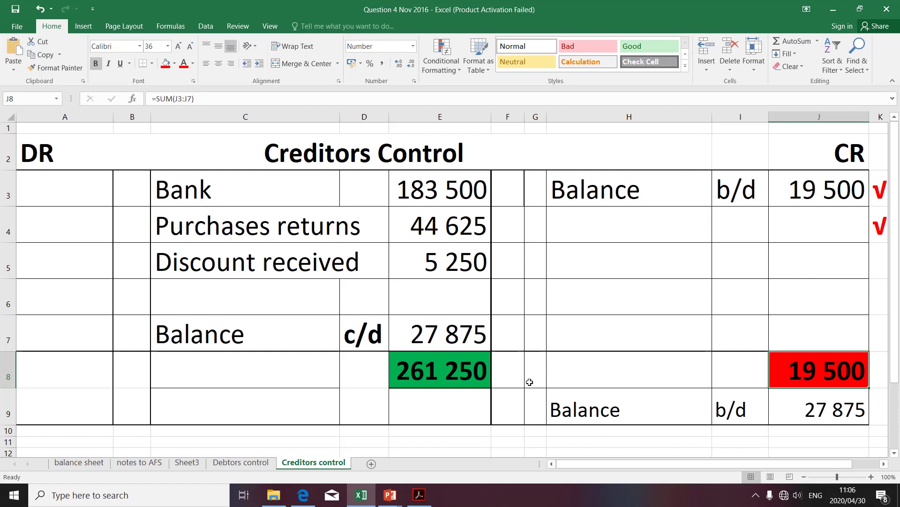
{"action": "left_click", "coordinate": [442, 380]}
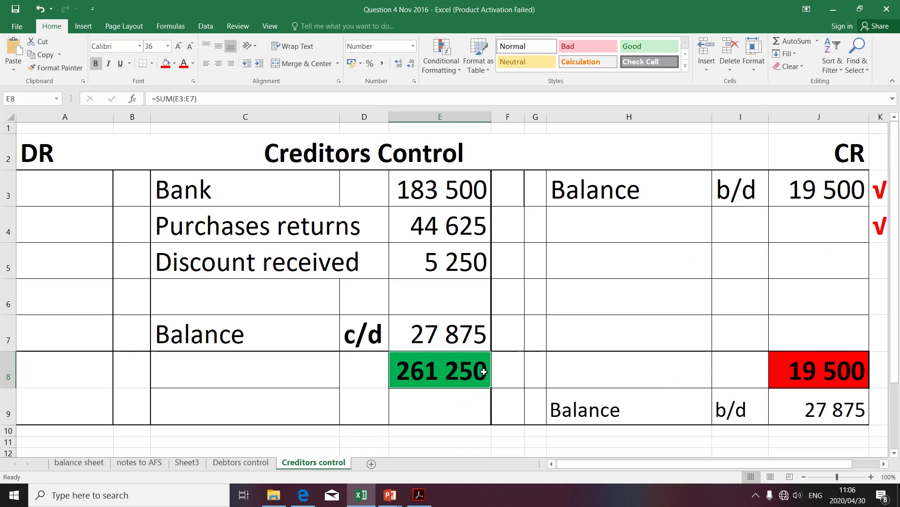
- Calculate the missing credit entry in cell J4 as the debit total minus the opening balance, using the formula =E8-J3
{"action": "left_click", "coordinate": [828, 376]}
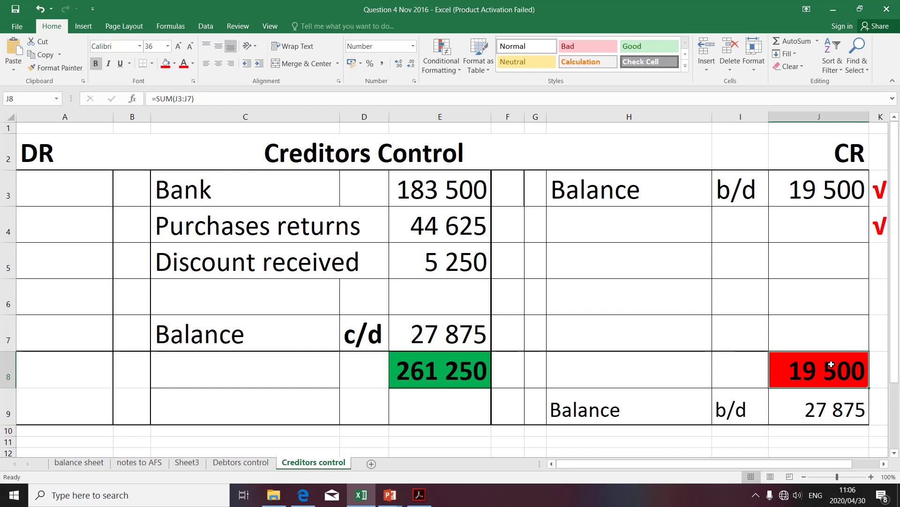
{"action": "left_click", "coordinate": [822, 234]}
{"action": "double_click", "coordinate": [822, 234]}
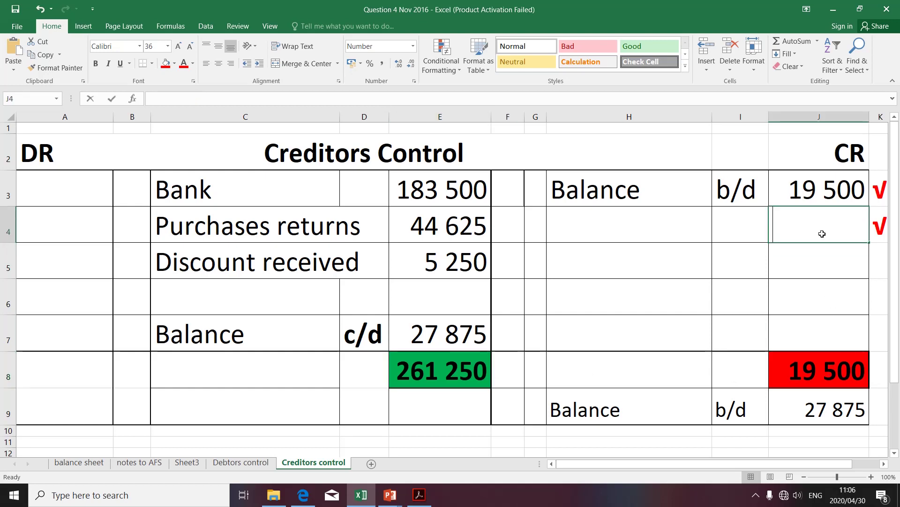
{"action": "type", "text": "="}
{"action": "left_click", "coordinate": [481, 362]}
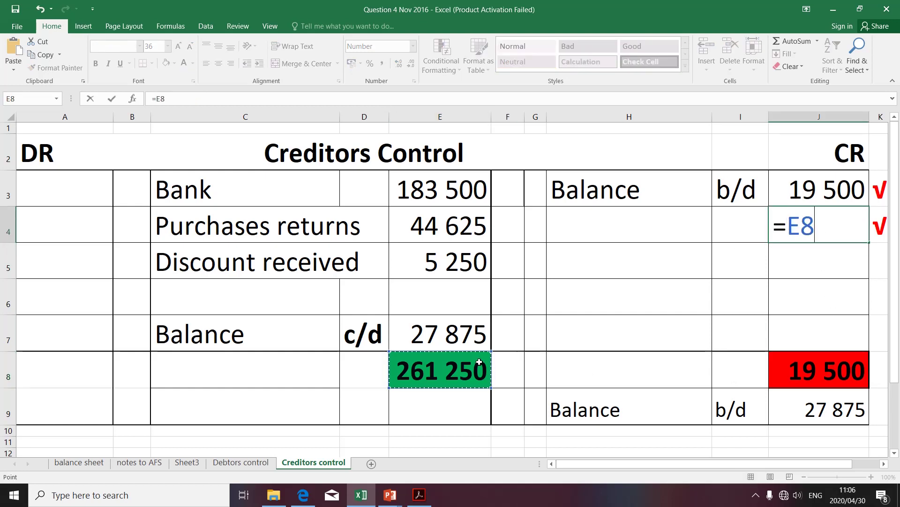
{"action": "type", "text": "-"}
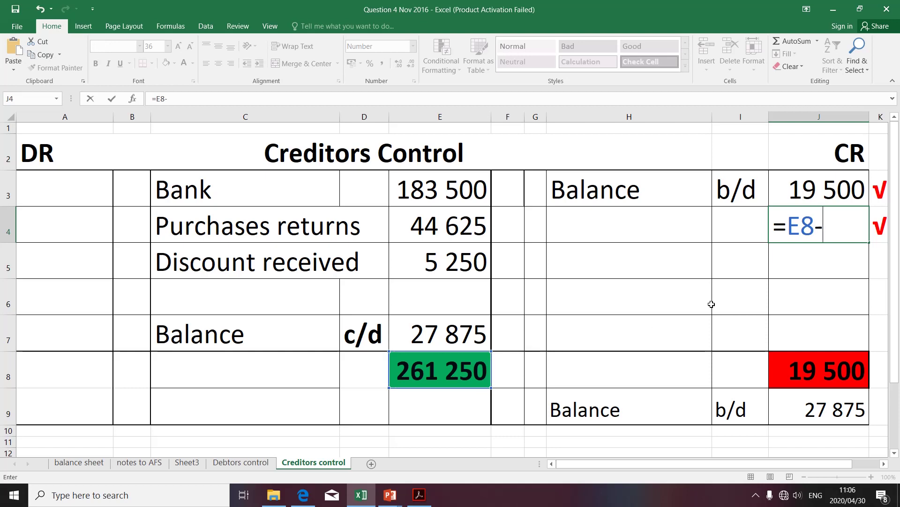
{"action": "left_click", "coordinate": [800, 189]}
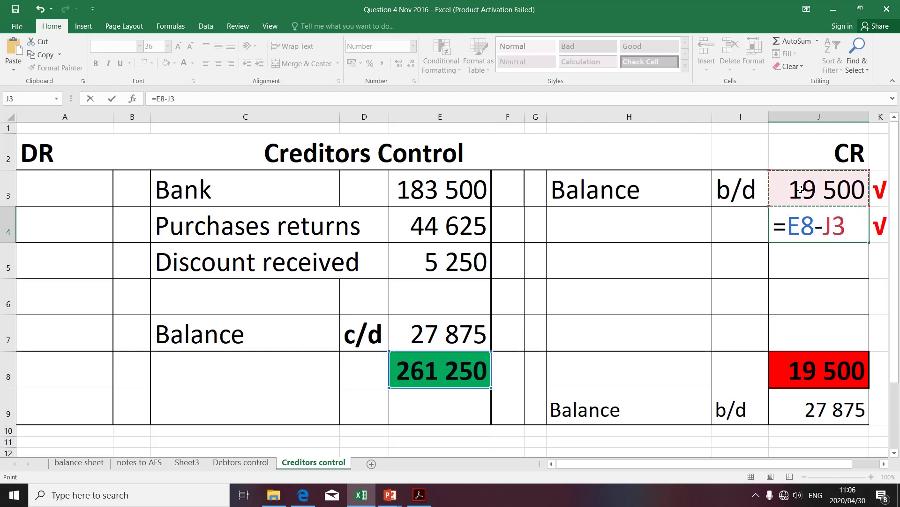
{"action": "key", "text": "Return"}
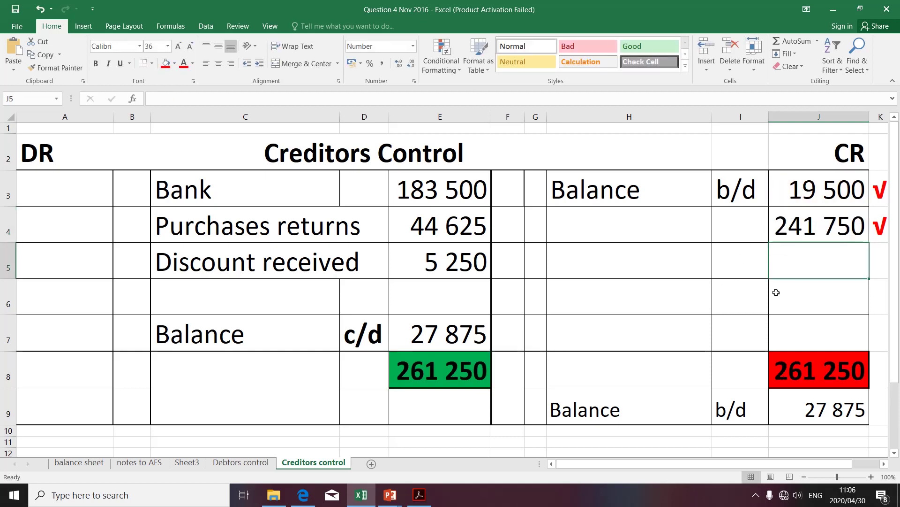
- Label the calculated credit entry with "Purchases" in cell H4
{"action": "left_click", "coordinate": [805, 228]}
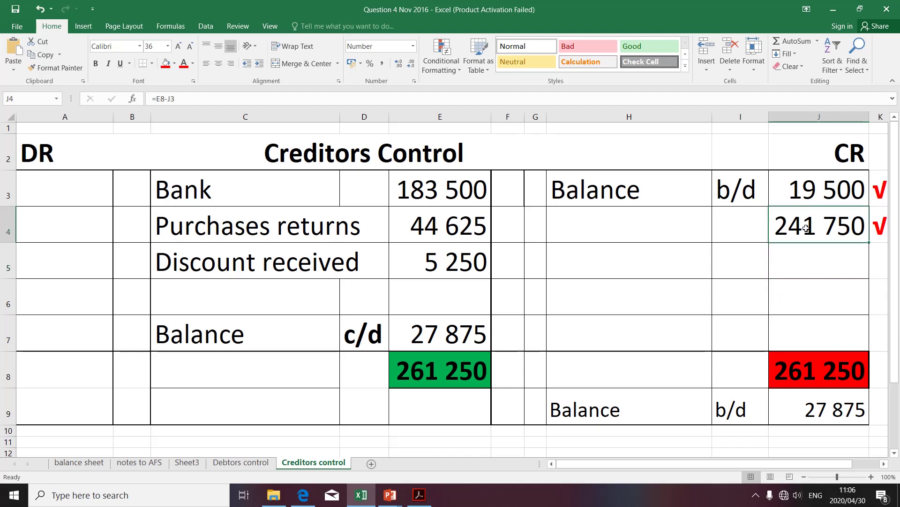
{"action": "left_click", "coordinate": [466, 343]}
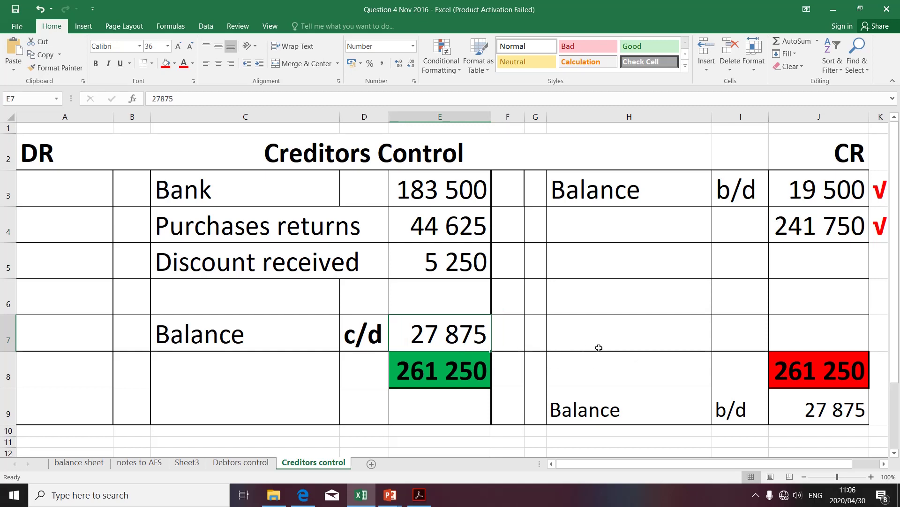
{"action": "left_click", "coordinate": [611, 228]}
{"action": "type", "text": "P"}
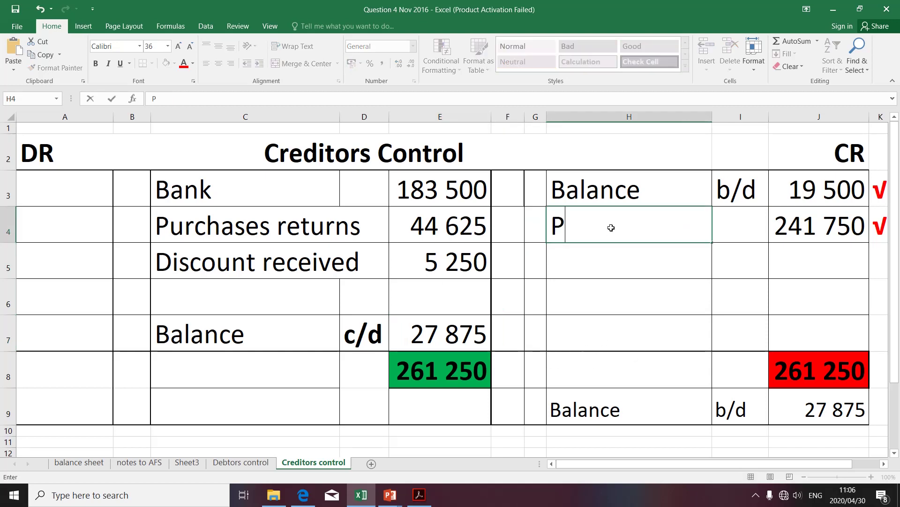
{"action": "type", "text": "urcha"}
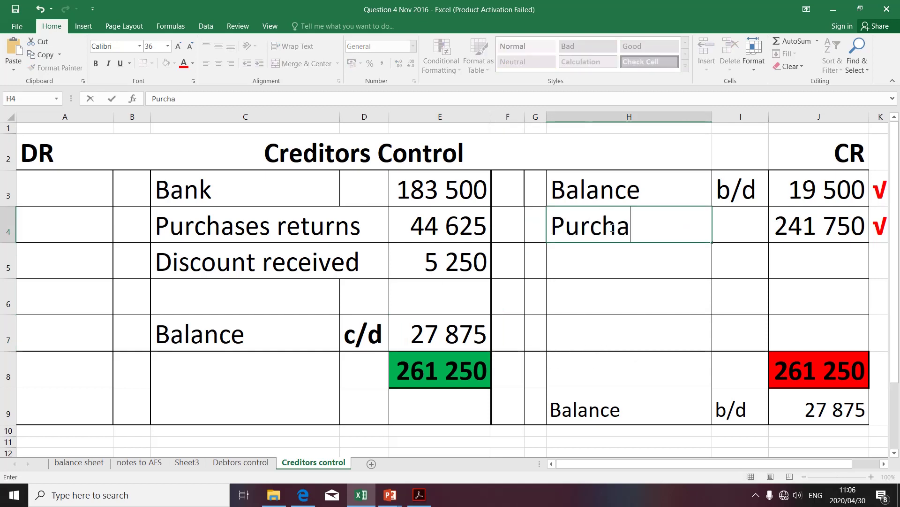
{"action": "type", "text": "ses"}
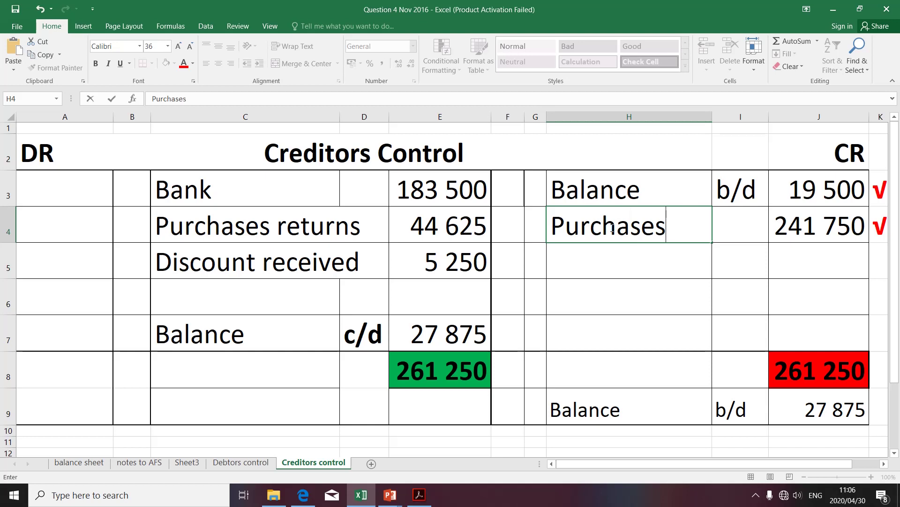
{"action": "left_click", "coordinate": [800, 227]}
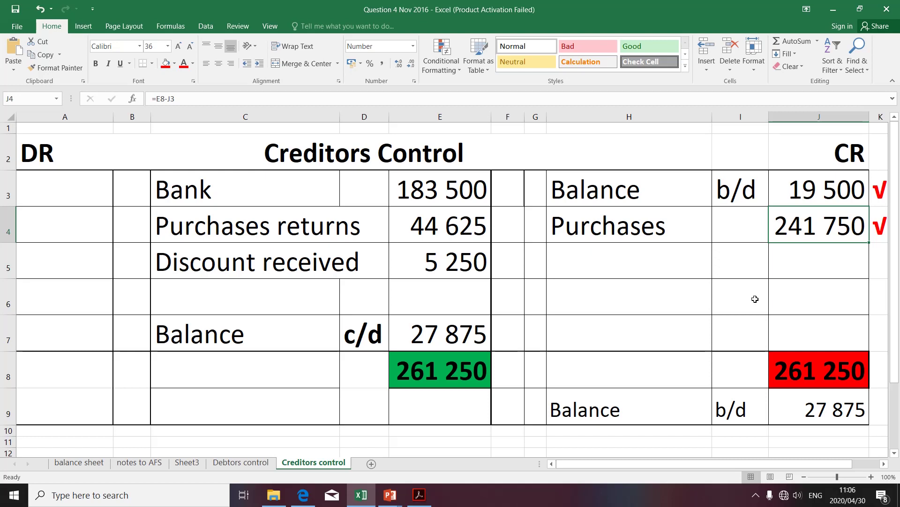
- Fill the credit-side total in cell J8 with the standard green color
{"action": "left_click", "coordinate": [781, 365]}
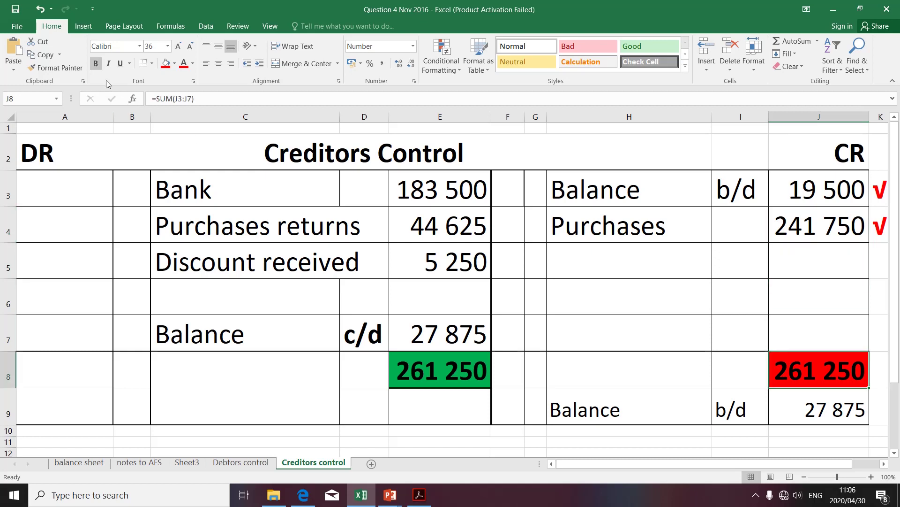
{"action": "left_click", "coordinate": [175, 64]}
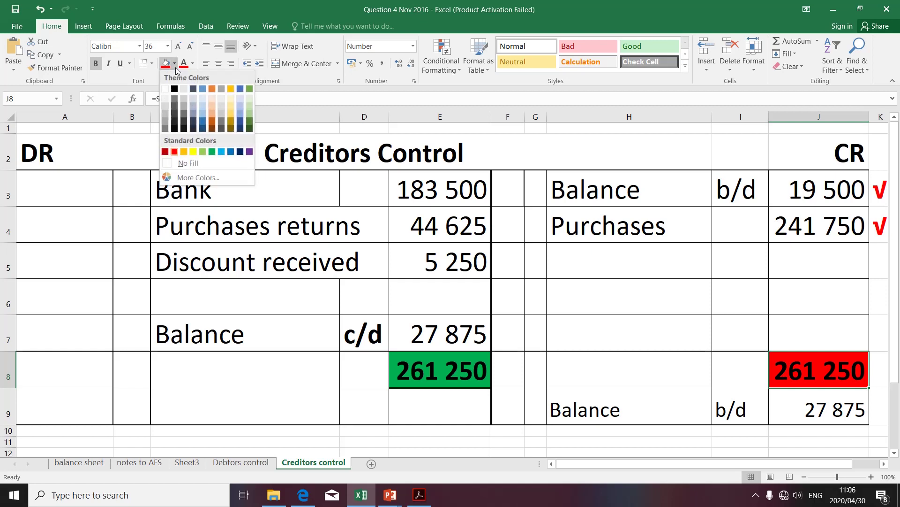
{"action": "left_click", "coordinate": [212, 152]}
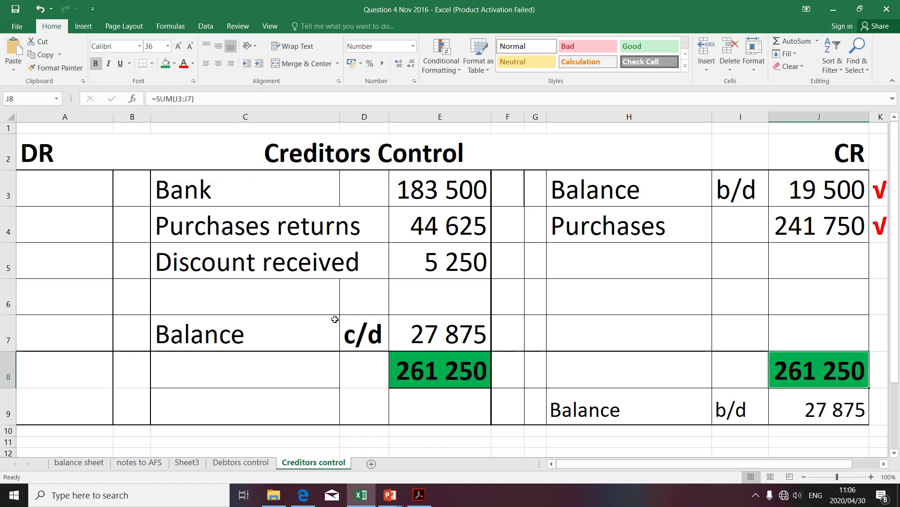
- Compare the Balance c/d entry in row 7 with the Balance b/d entry in row 9 of the Creditors Control account
{"action": "left_click", "coordinate": [239, 339]}
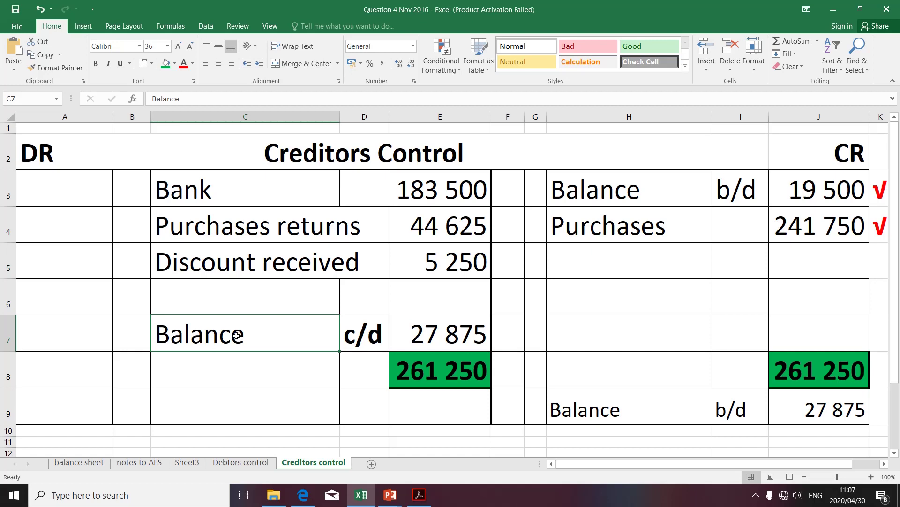
{"action": "left_click", "coordinate": [571, 410]}
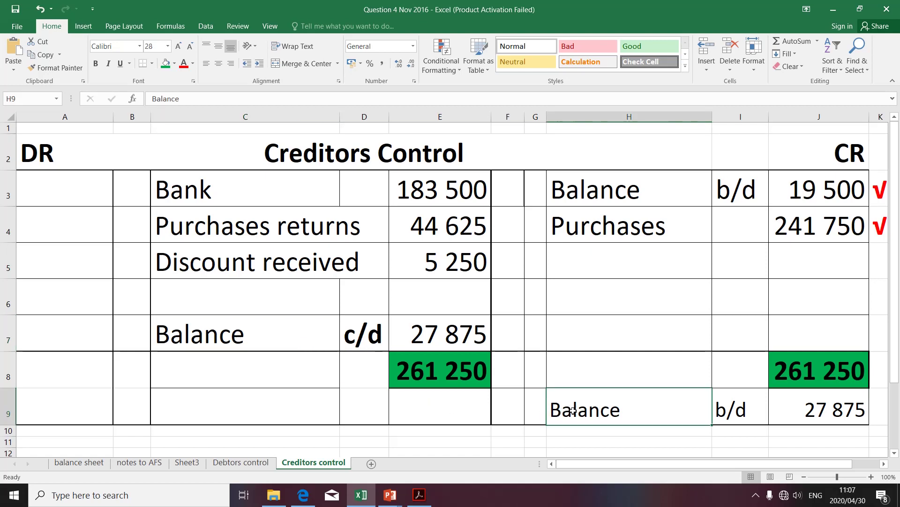
{"action": "left_click", "coordinate": [803, 416]}
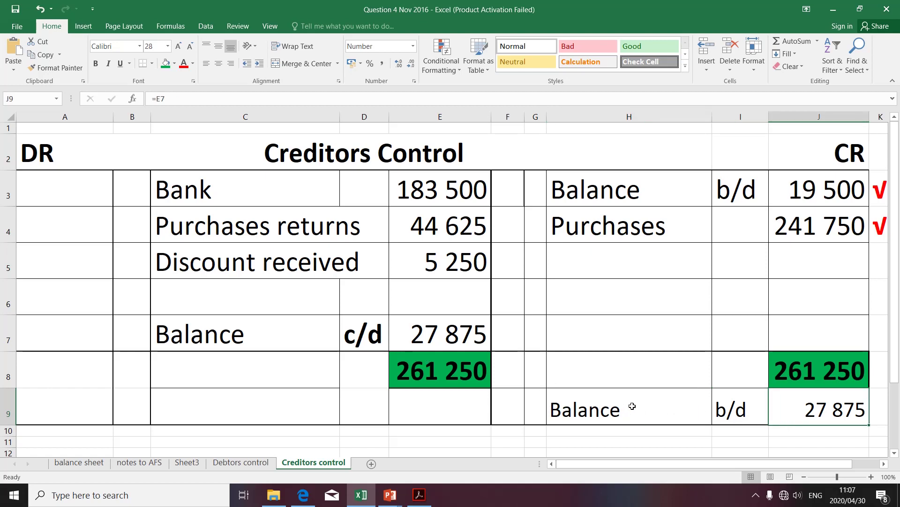
{"action": "left_click", "coordinate": [457, 342]}
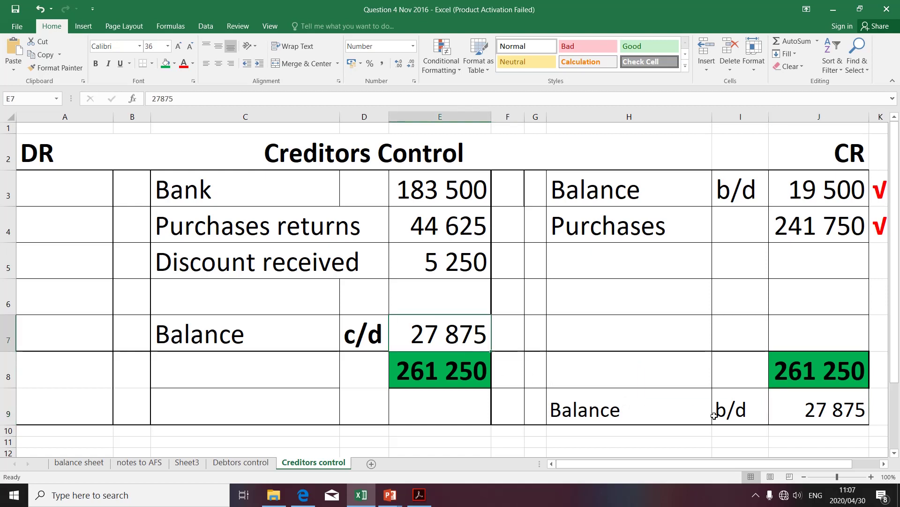
{"action": "left_click", "coordinate": [800, 409]}
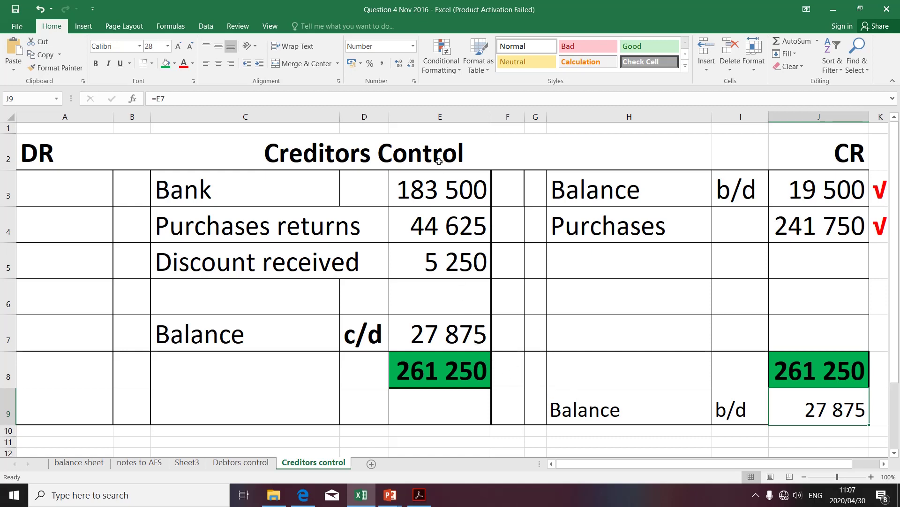
{"action": "left_click", "coordinate": [586, 411]}
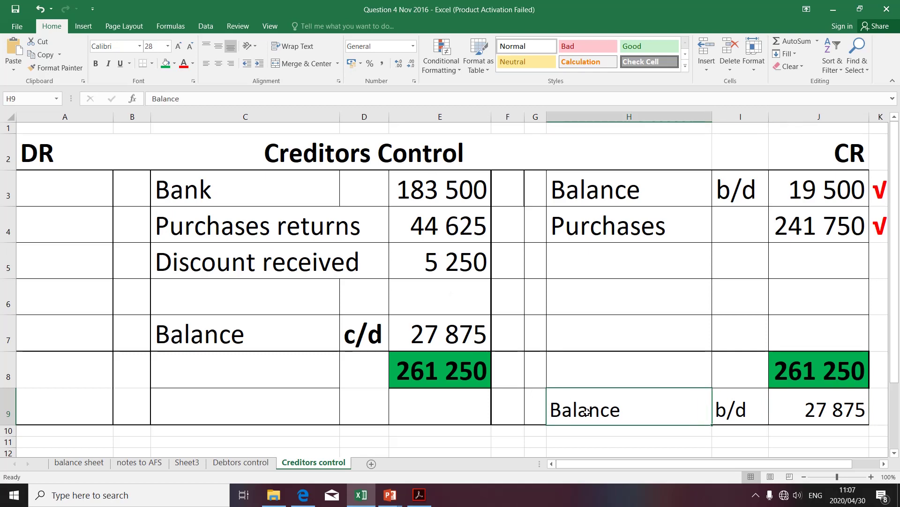
- Switch to the PowerPoint slide show and advance from the creditors' control slide to the Contact Details slide
{"action": "key", "text": "alt+Tab"}
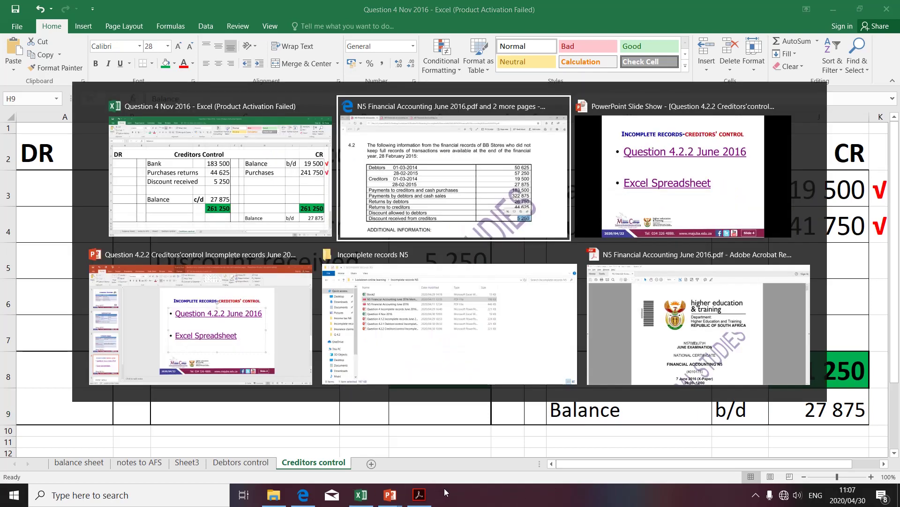
{"action": "key", "text": "Tab"}
{"action": "key", "text": "alt+Tab"}
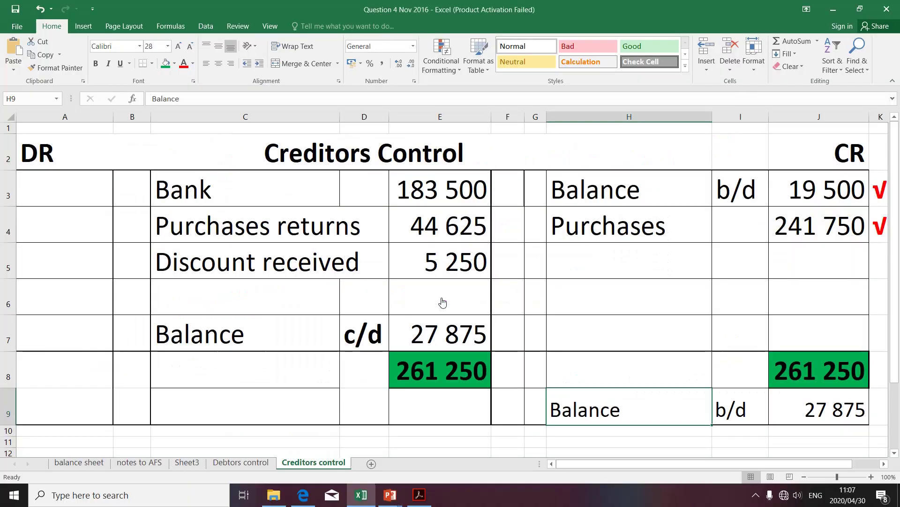
{"action": "key", "text": "alt+Tab"}
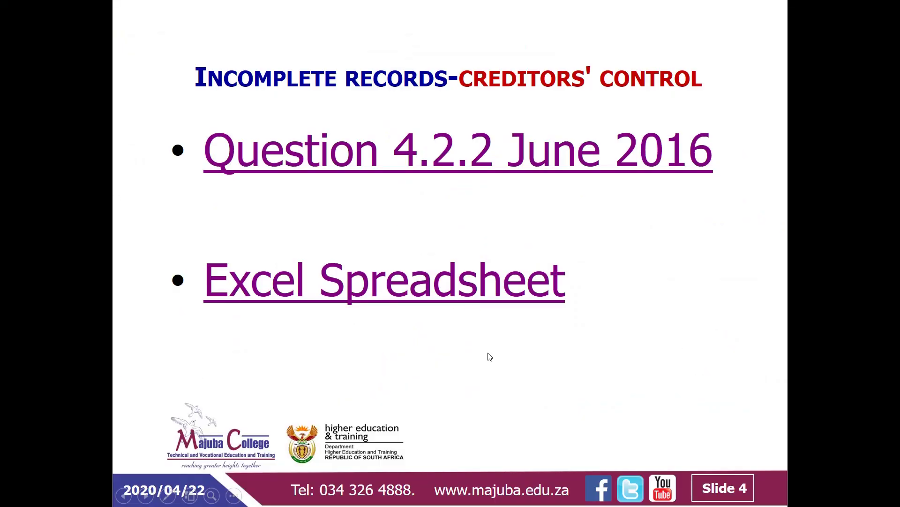
{"action": "left_click", "coordinate": [490, 373]}
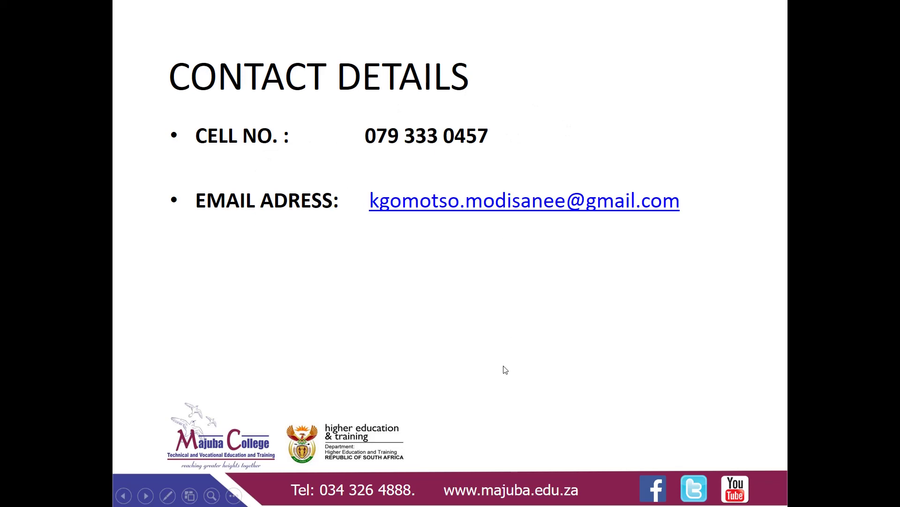
{"action": "key", "text": "super+d"}
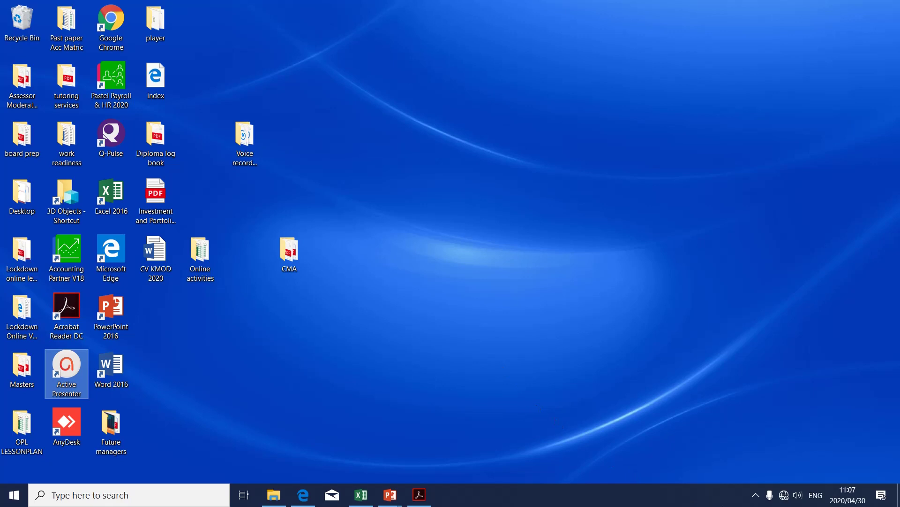
{"action": "left_click", "coordinate": [756, 495]}
{"action": "left_click", "coordinate": [737, 472]}
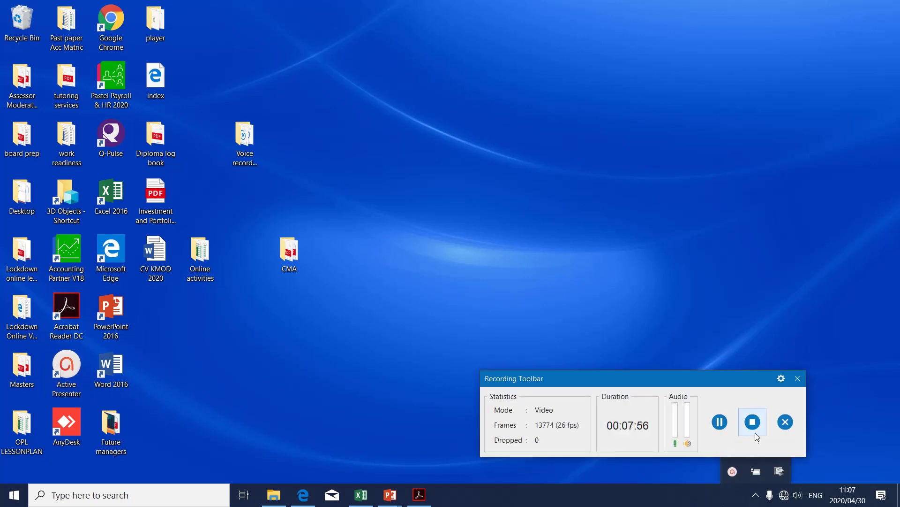